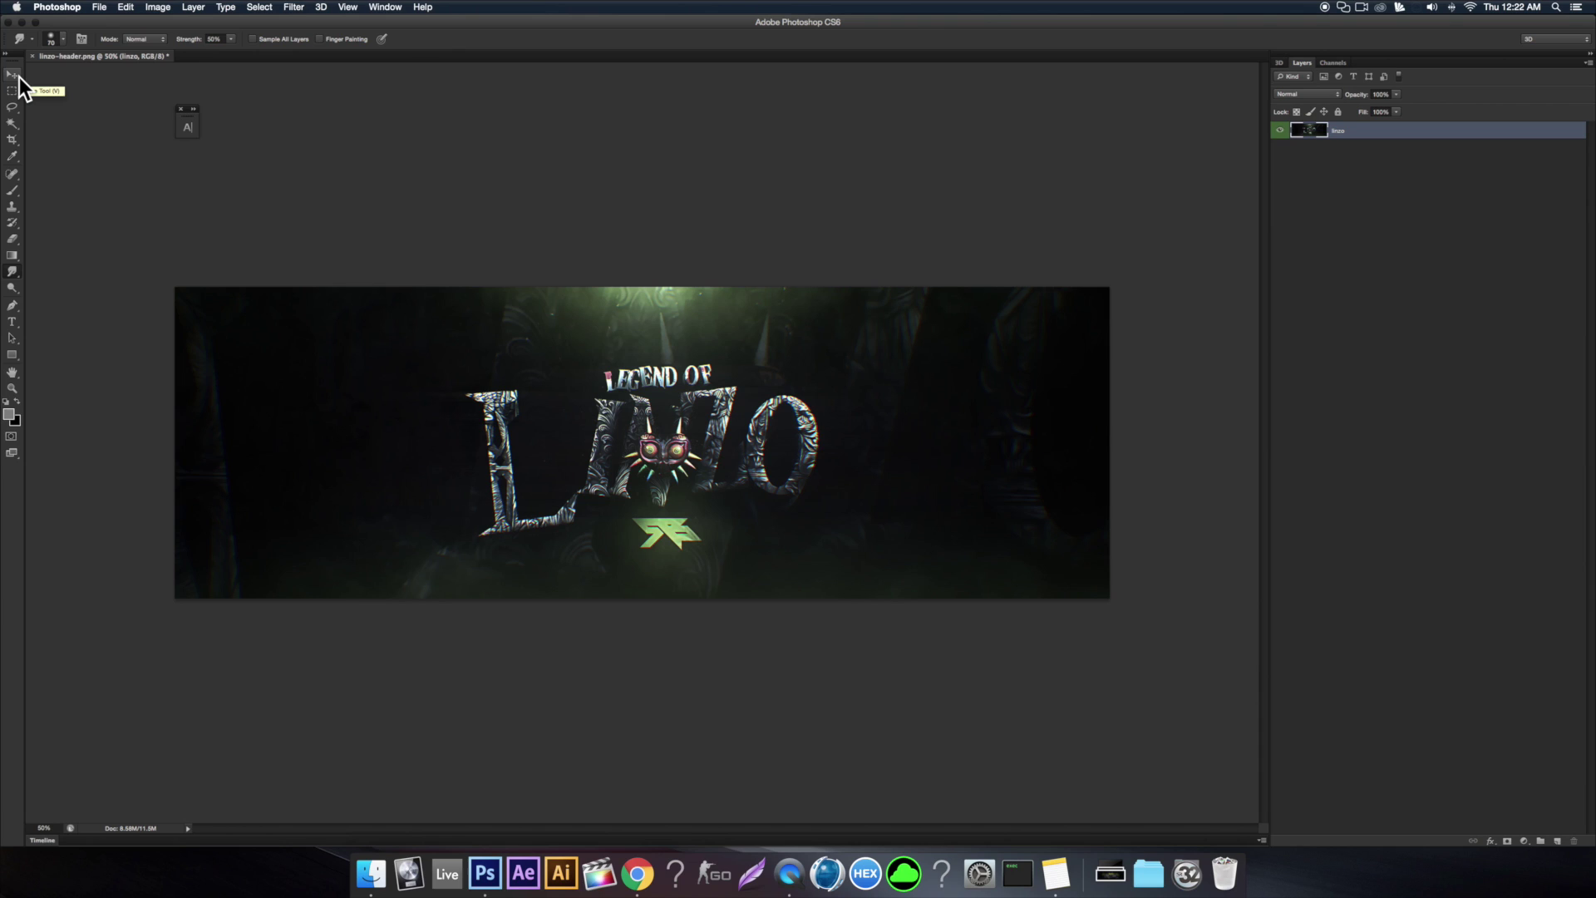
# Try the Sharpen Tool from the blur/sharpen/smudge flyout and shrink its brush to 90 px
pyautogui.click(15, 272)
pyautogui.click(41, 268)
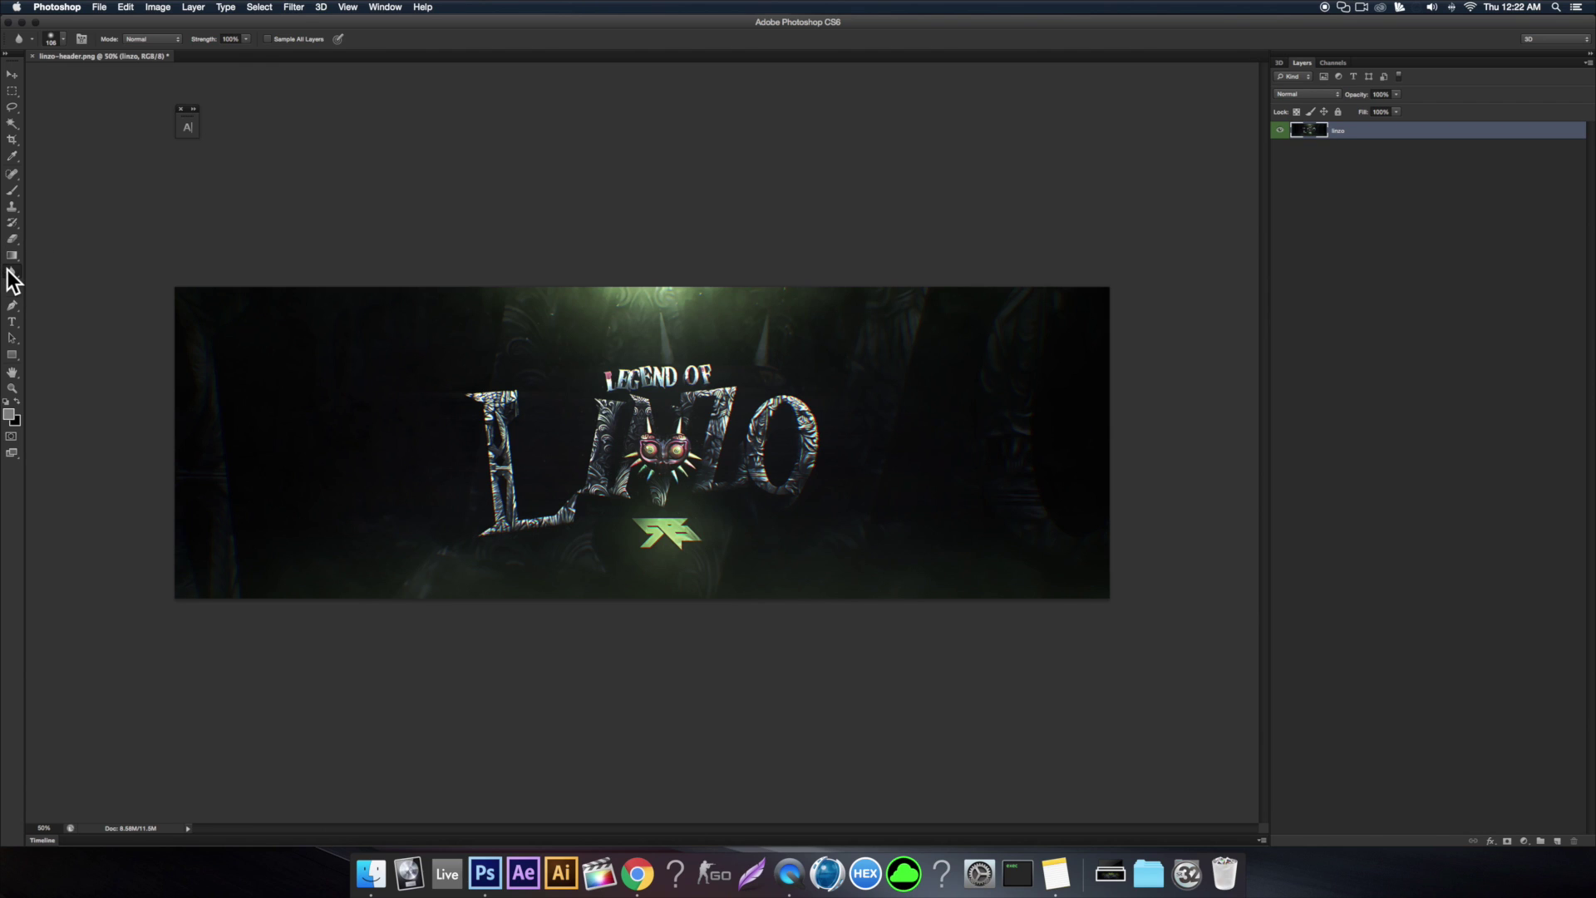
pyautogui.click(12, 271)
pyautogui.click(57, 279)
pyautogui.press('[')
pyautogui.press('[')
pyautogui.press('[')
pyautogui.press('[')
pyautogui.press('[')
pyautogui.press('[')
pyautogui.press('[')
pyautogui.press('[')
pyautogui.press('[')
pyautogui.press('[')
pyautogui.press('[')
pyautogui.press('[')
pyautogui.press('[')
pyautogui.press('[')
# Switch to the Blur Tool, soften the bottom of the L, then quit Photoshop
pyautogui.click(15, 271)
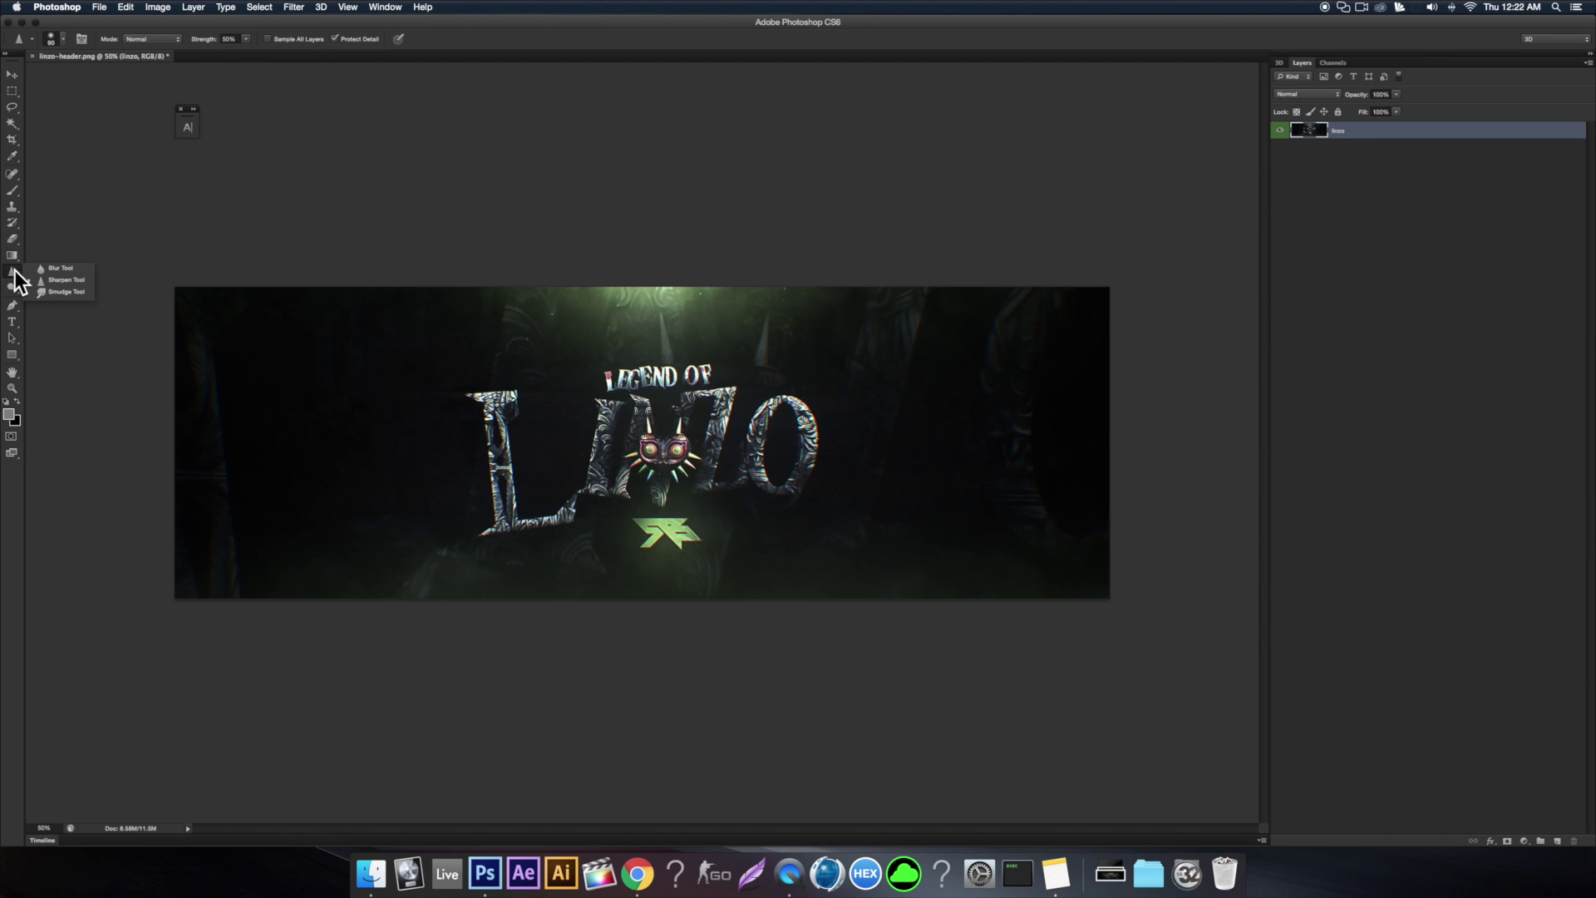
pyautogui.click(15, 271)
pyautogui.click(15, 271)
pyautogui.click(63, 269)
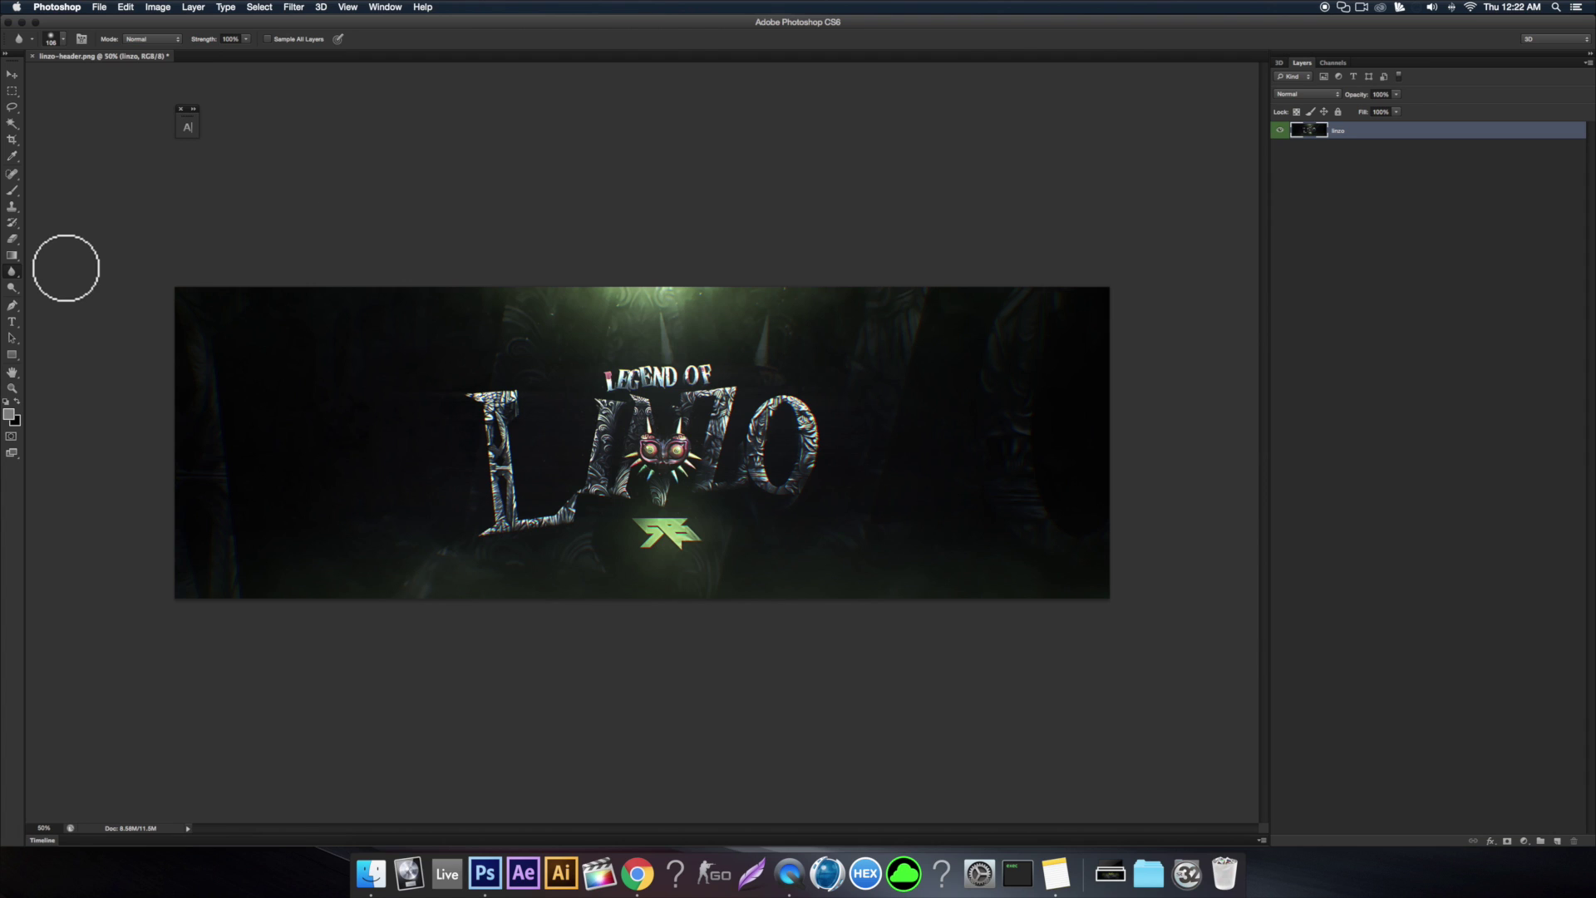
pyautogui.moveTo(516, 520)
pyautogui.mouseDown()
pyautogui.moveTo(475, 525)
pyautogui.moveTo(576, 511)
pyautogui.moveTo(532, 517)
pyautogui.mouseUp()
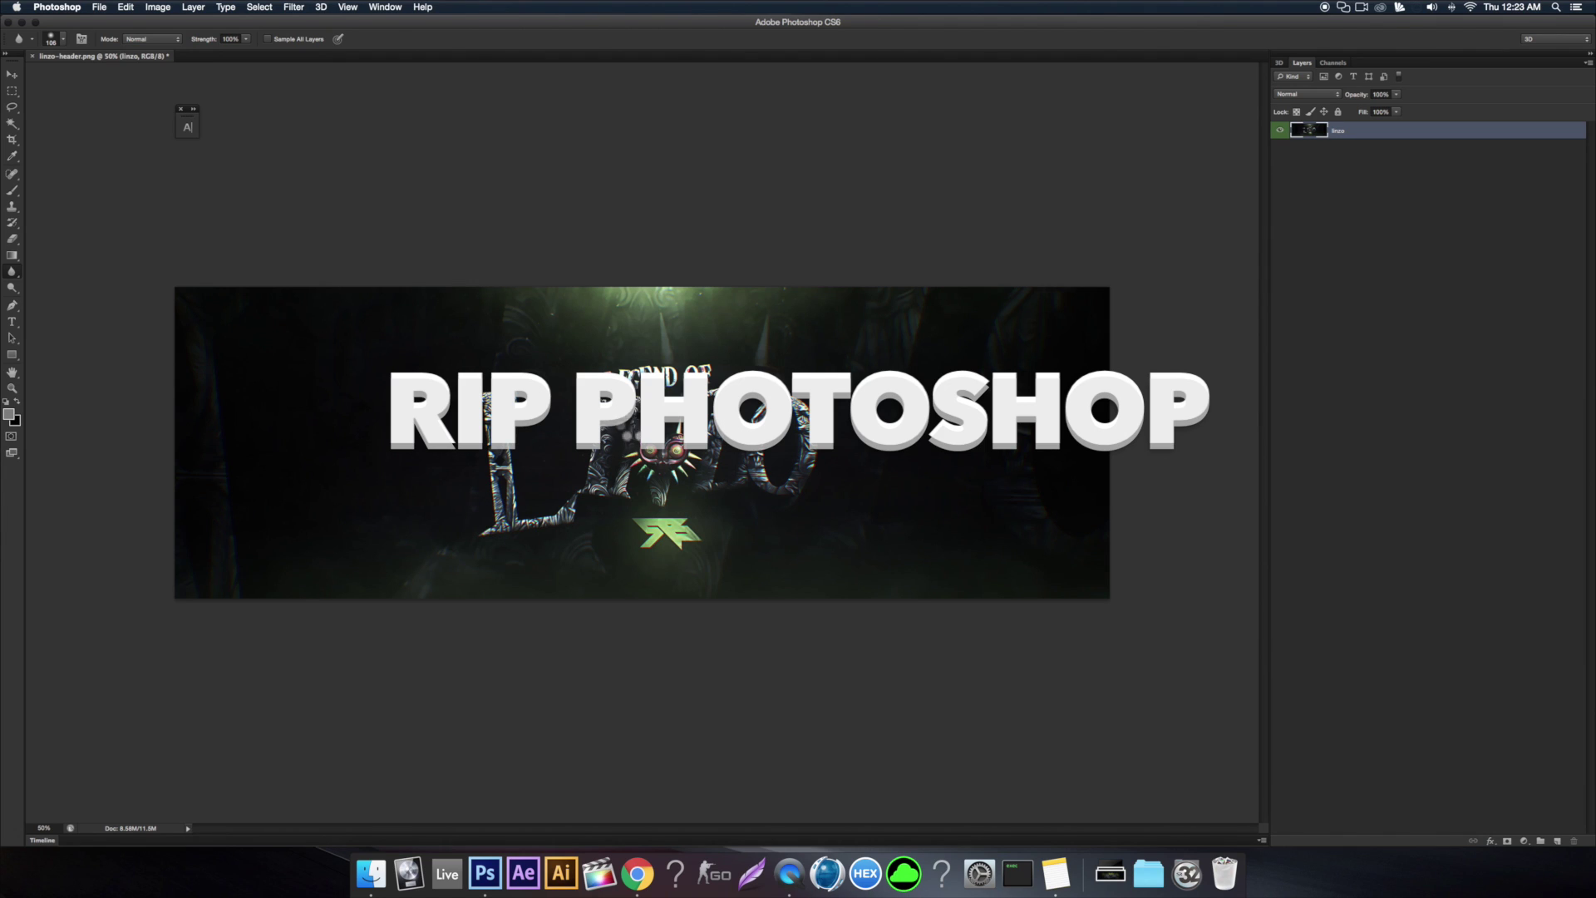
pyautogui.rightClick(485, 873)
pyautogui.click(537, 830)
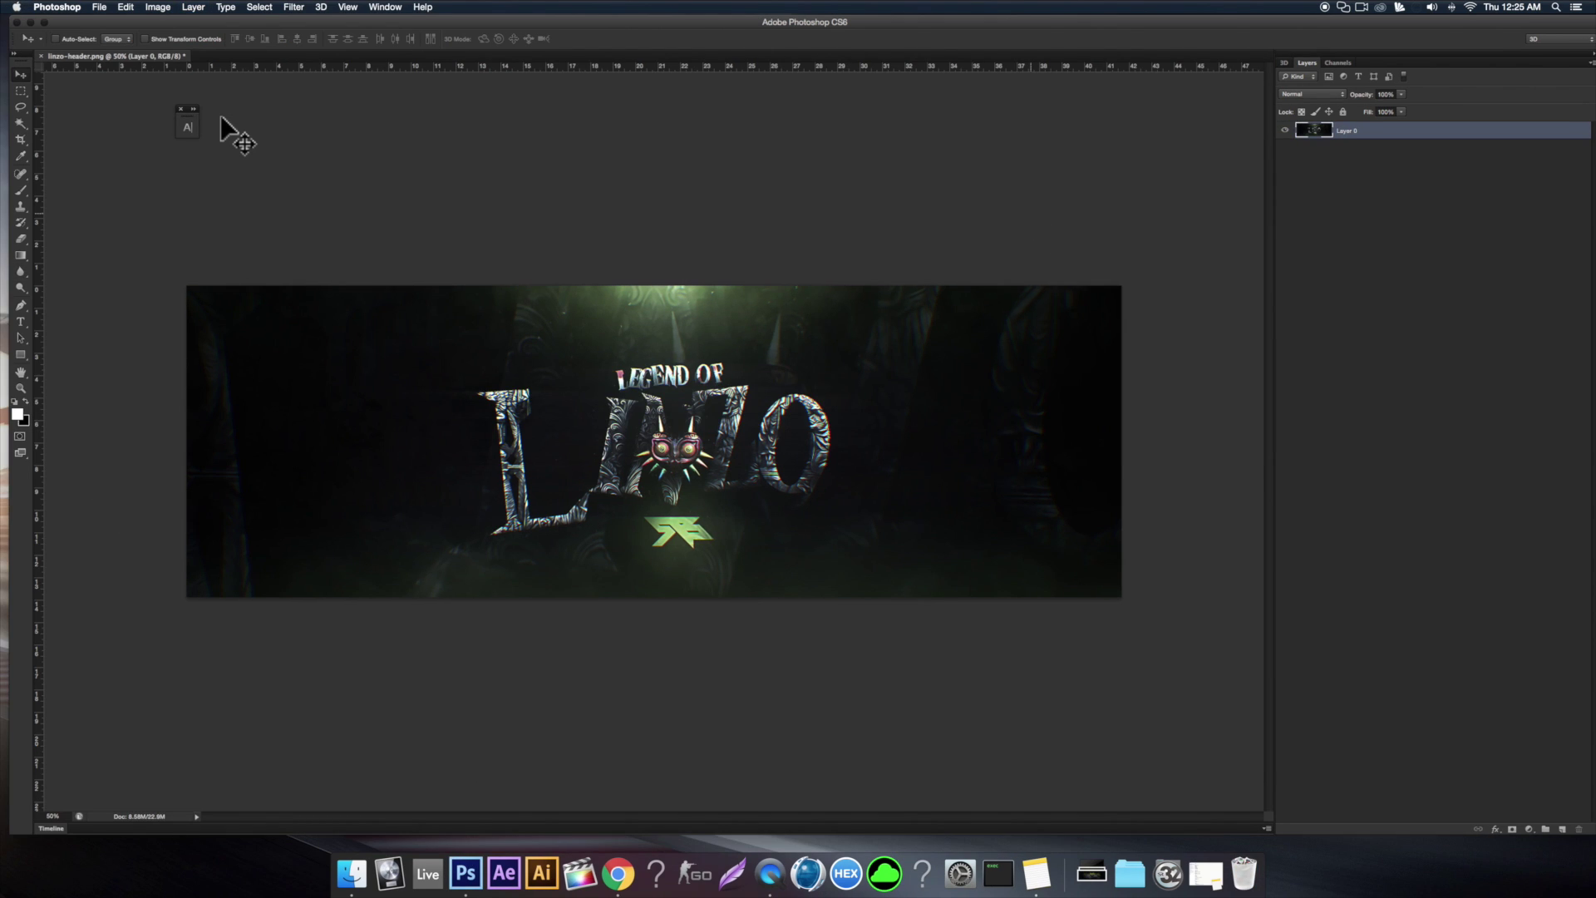
# Duplicate the header layer as Layer 0 copy and try the Blur Tool with a 675 px grass brush
pyautogui.hotkey('ctrl', 'j')
pyautogui.moveTo(116, 20); pyautogui.dragTo(113, 13)
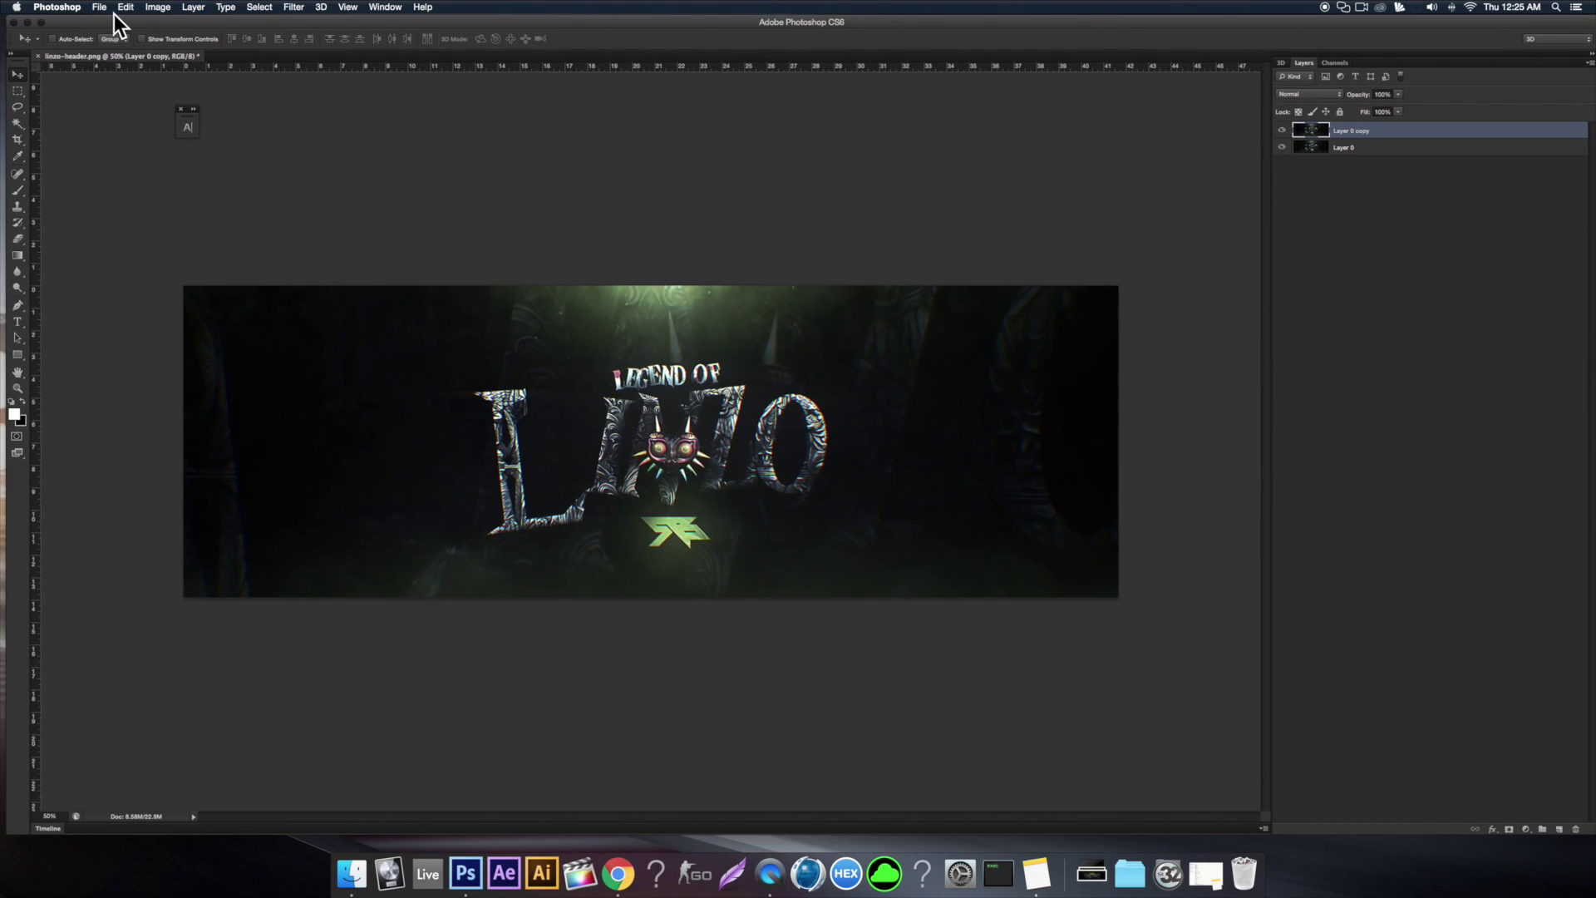
pyautogui.click(16, 273)
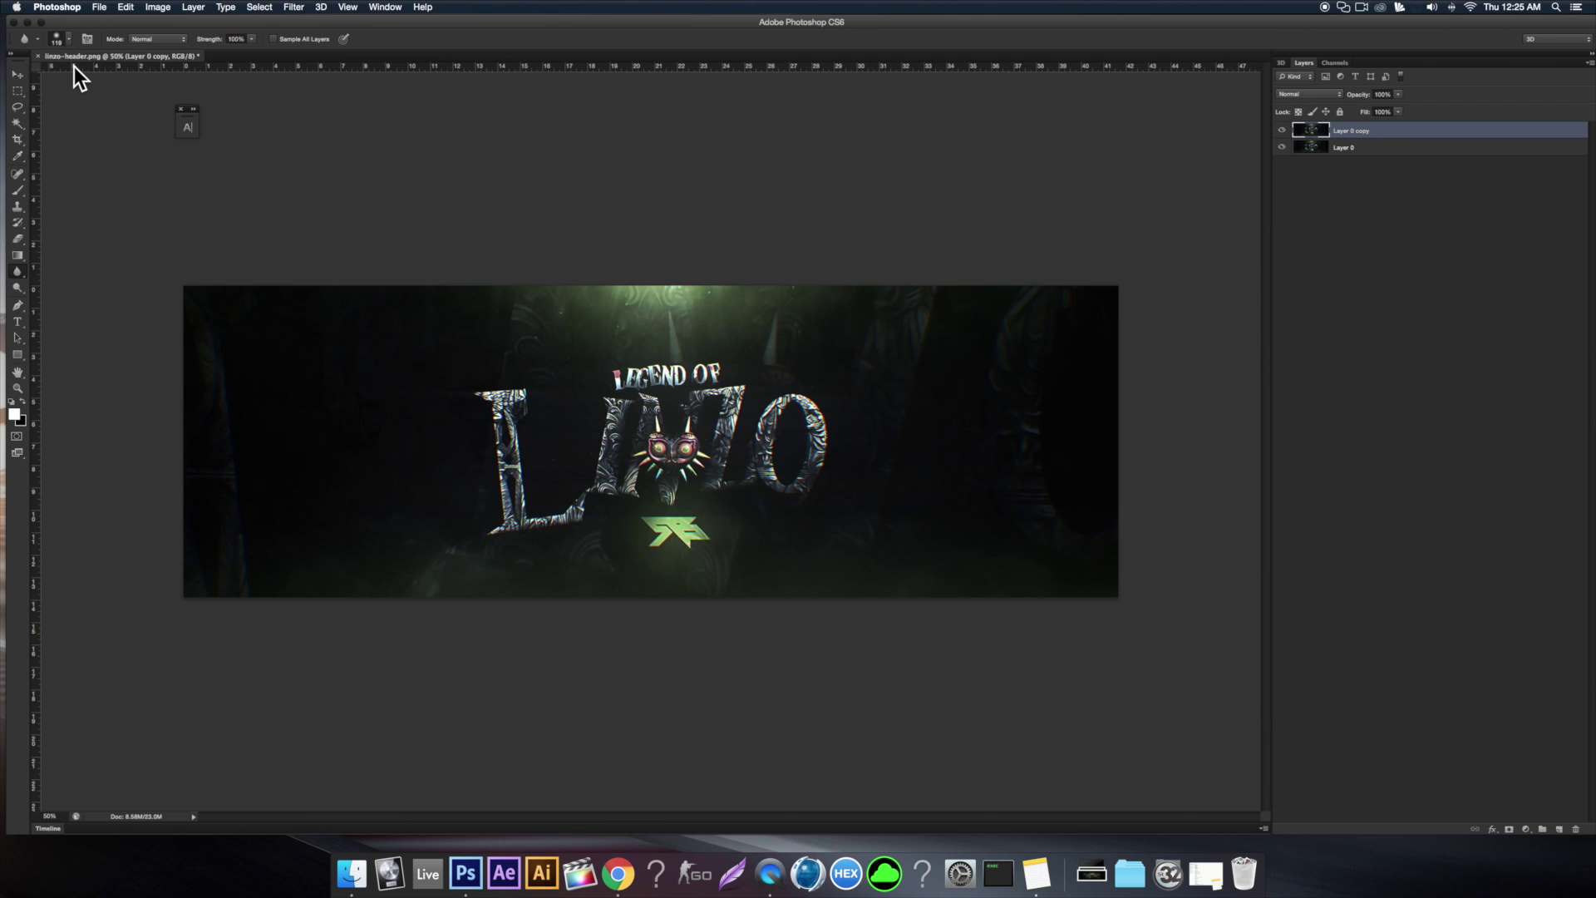
pyautogui.click(57, 38)
pyautogui.scroll(-10, 121, 198)
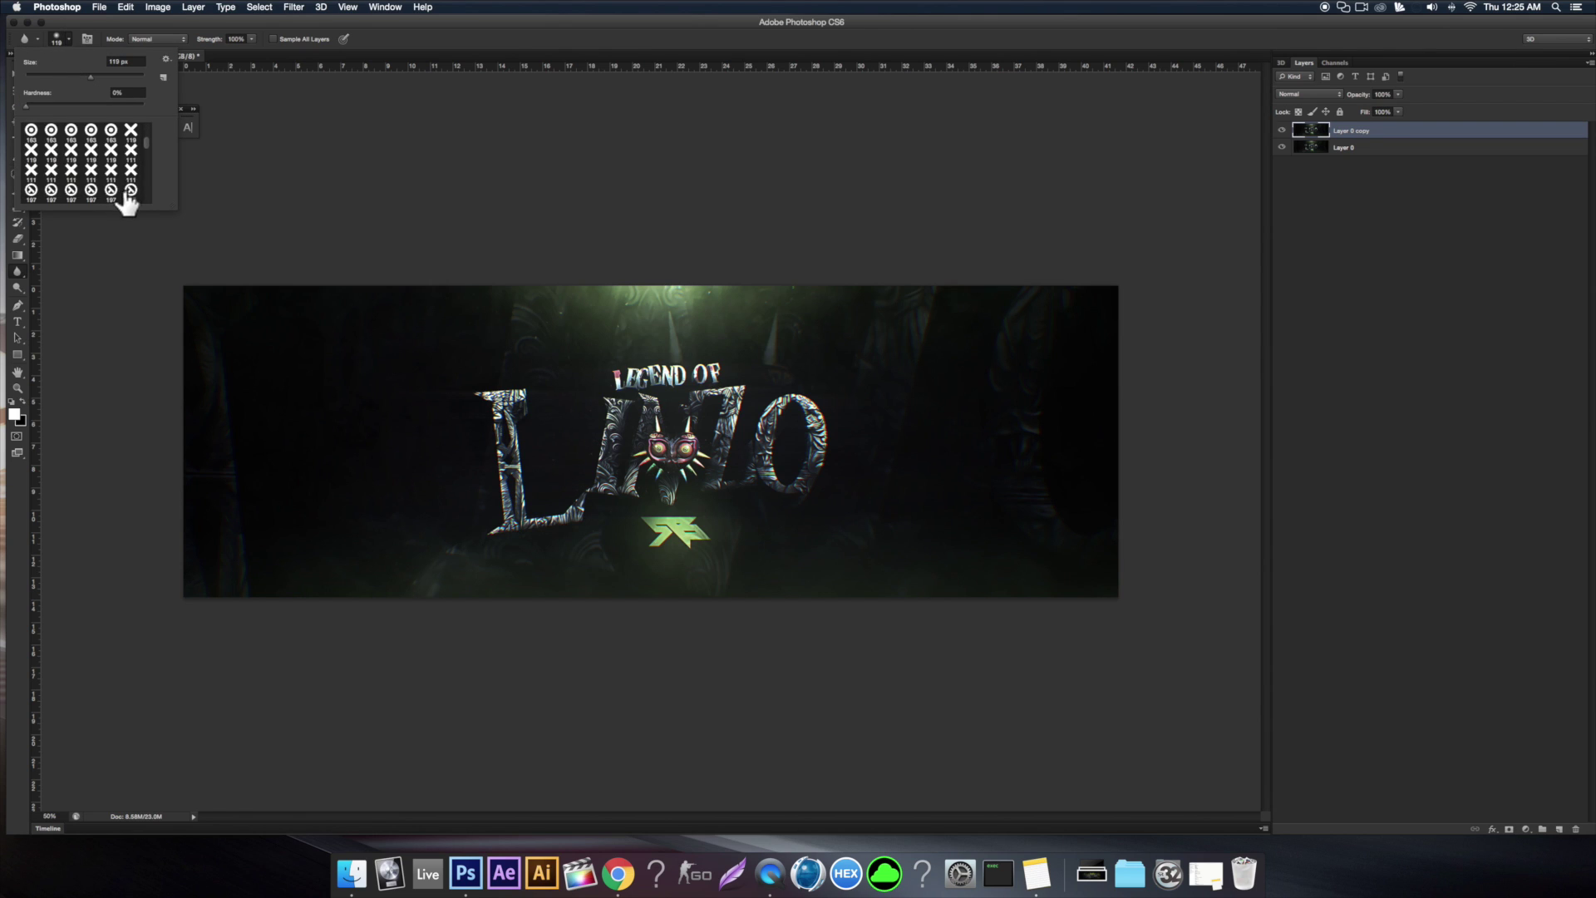
pyautogui.scroll(-5, 93, 170)
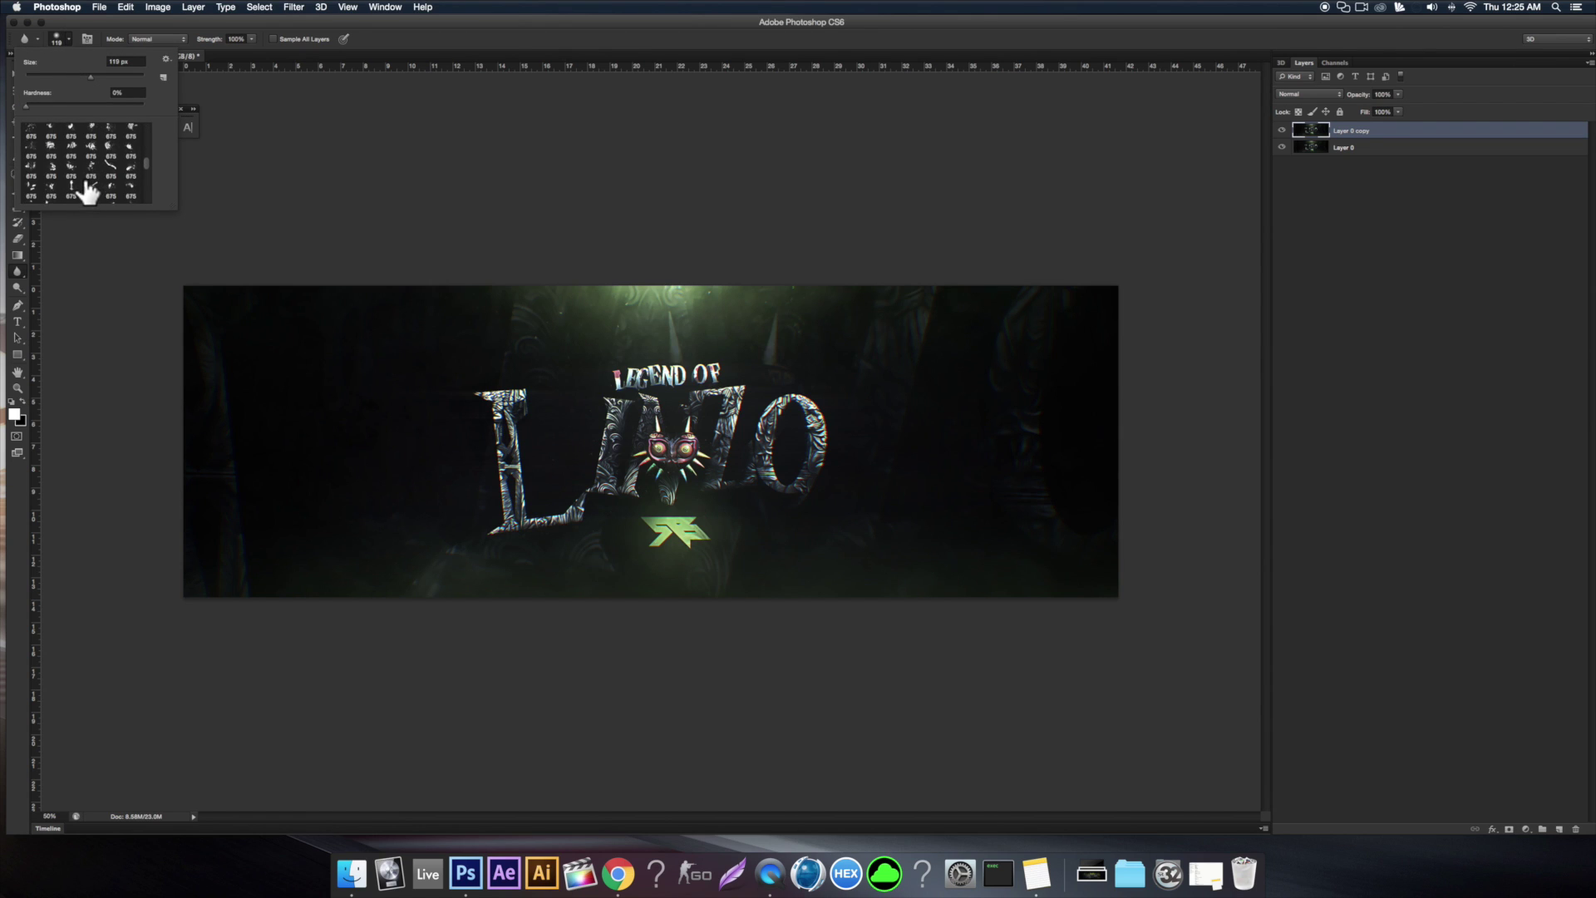
pyautogui.click(91, 162)
pyautogui.click(657, 453)
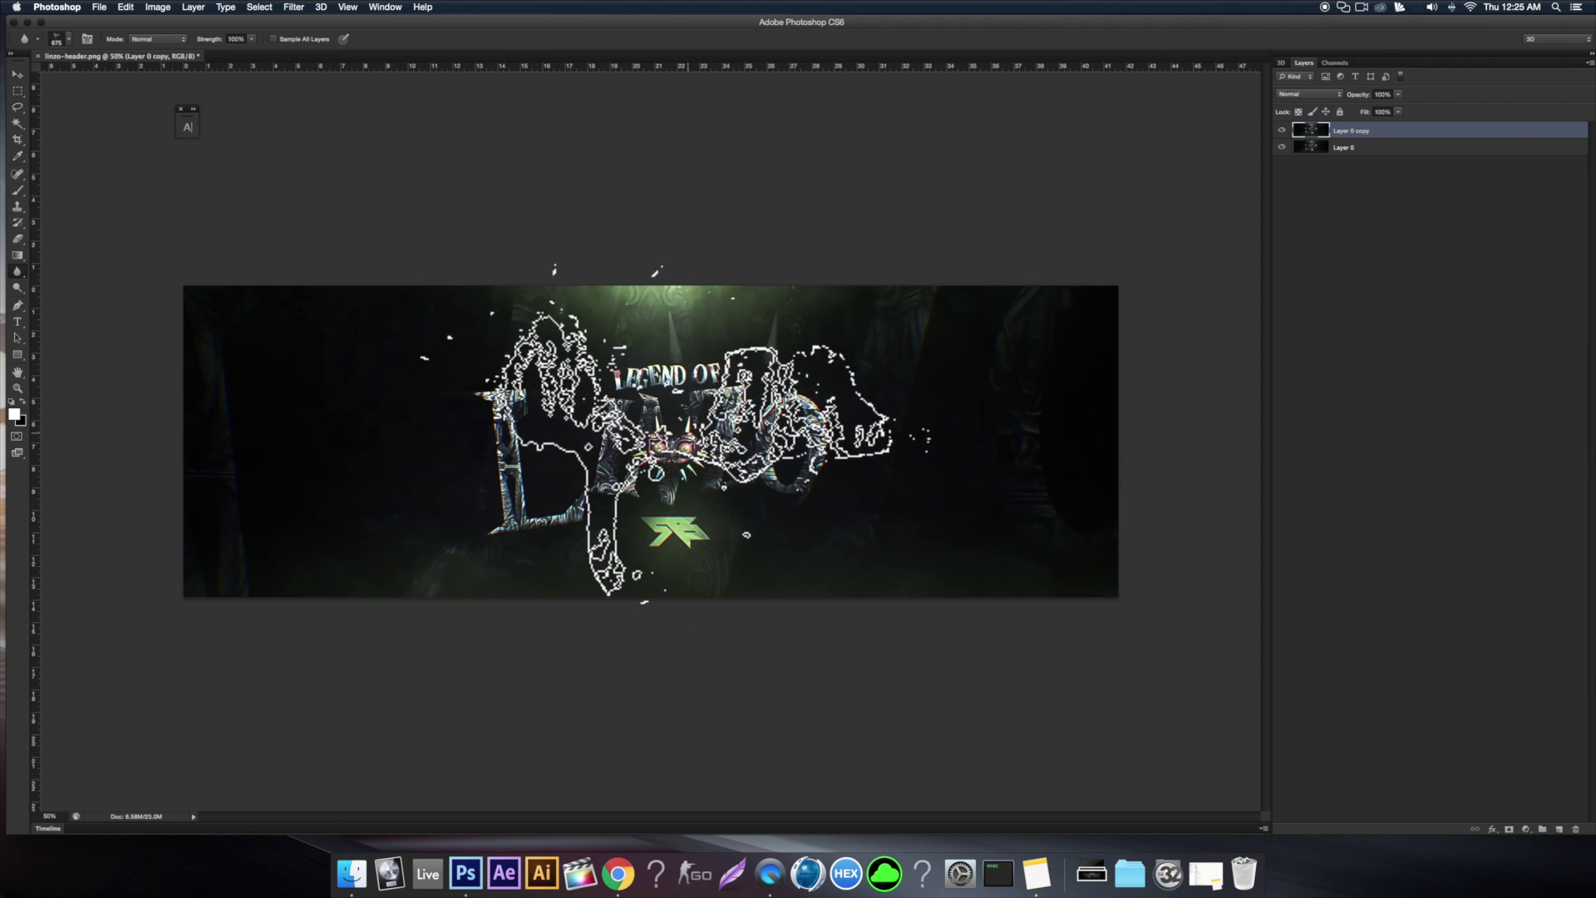
# Return to the Blur Tool with a 45 px soft round brush and zoom to 100%
pyautogui.press('v')
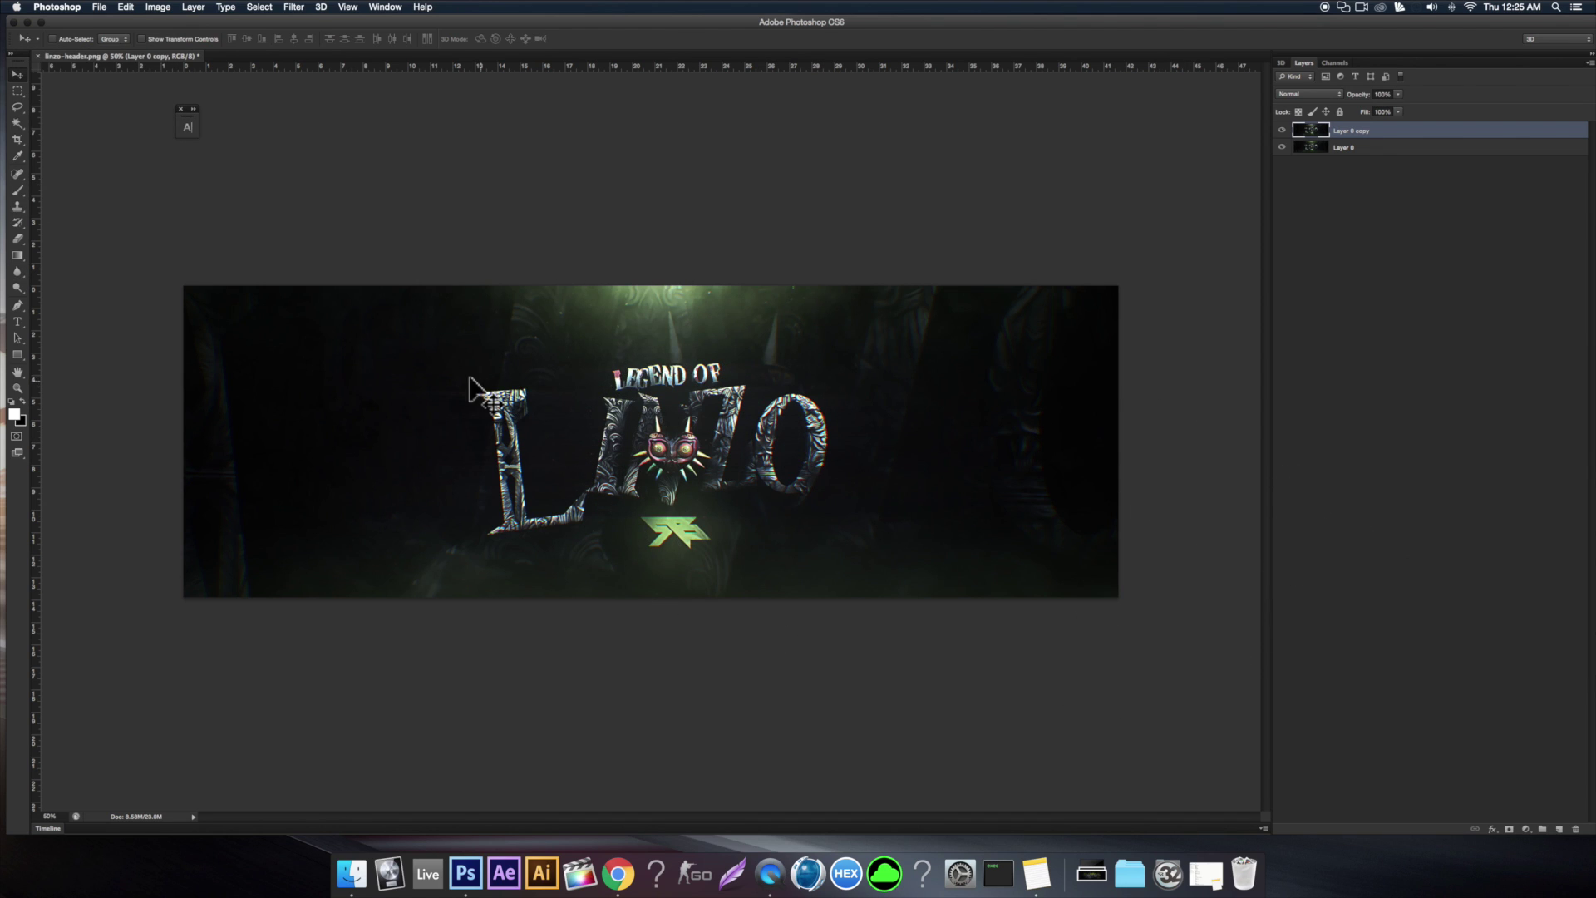
pyautogui.press('b')
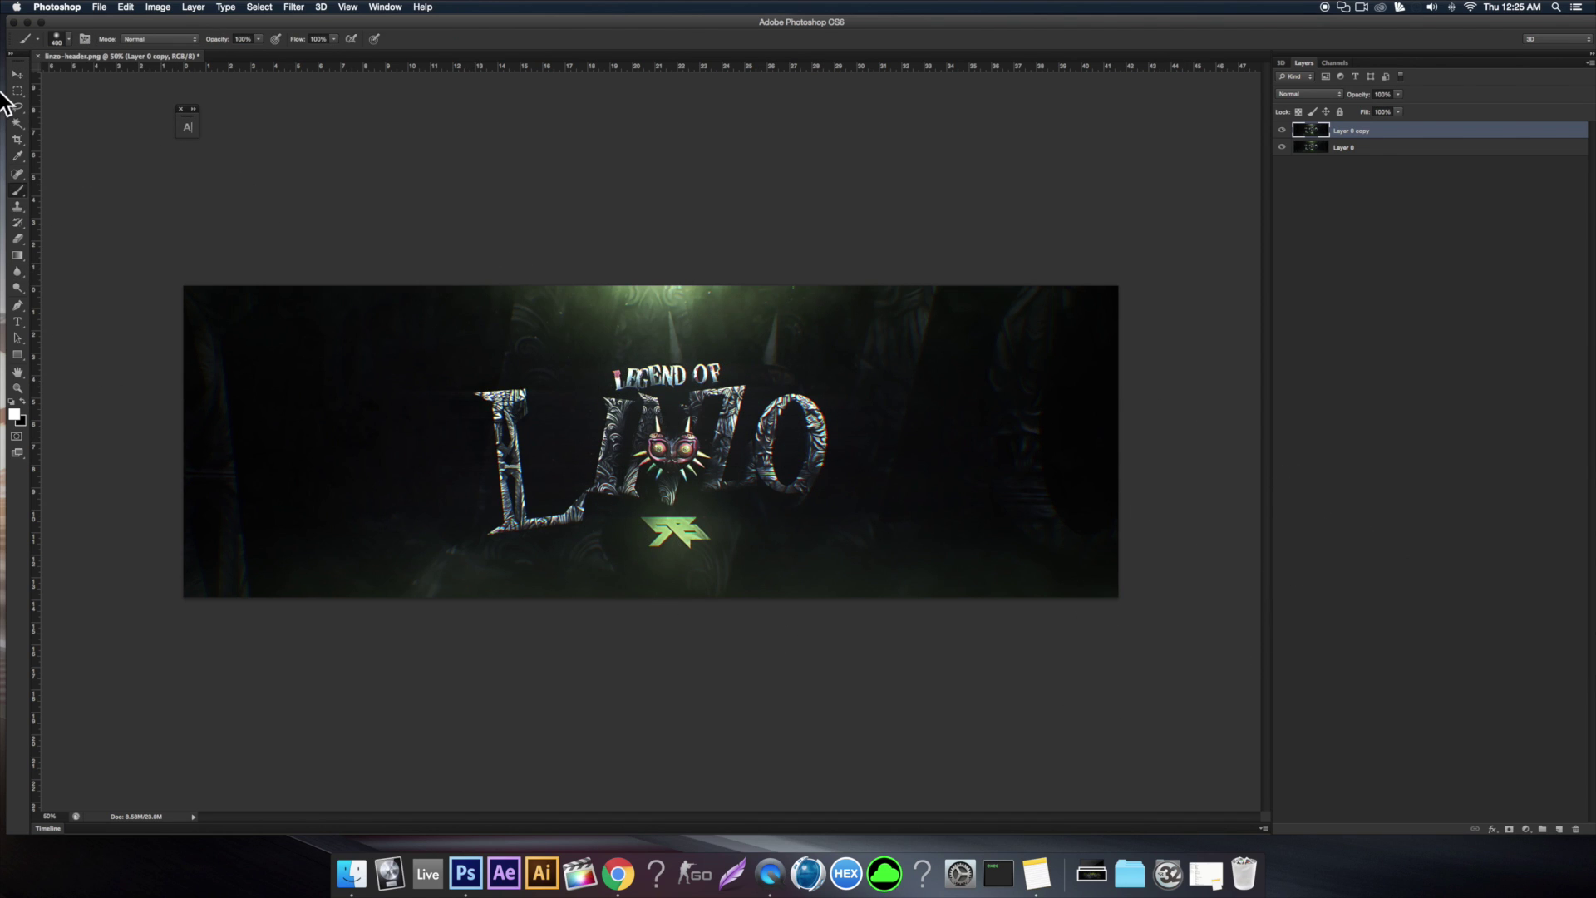
pyautogui.click(17, 271)
pyautogui.click(69, 39)
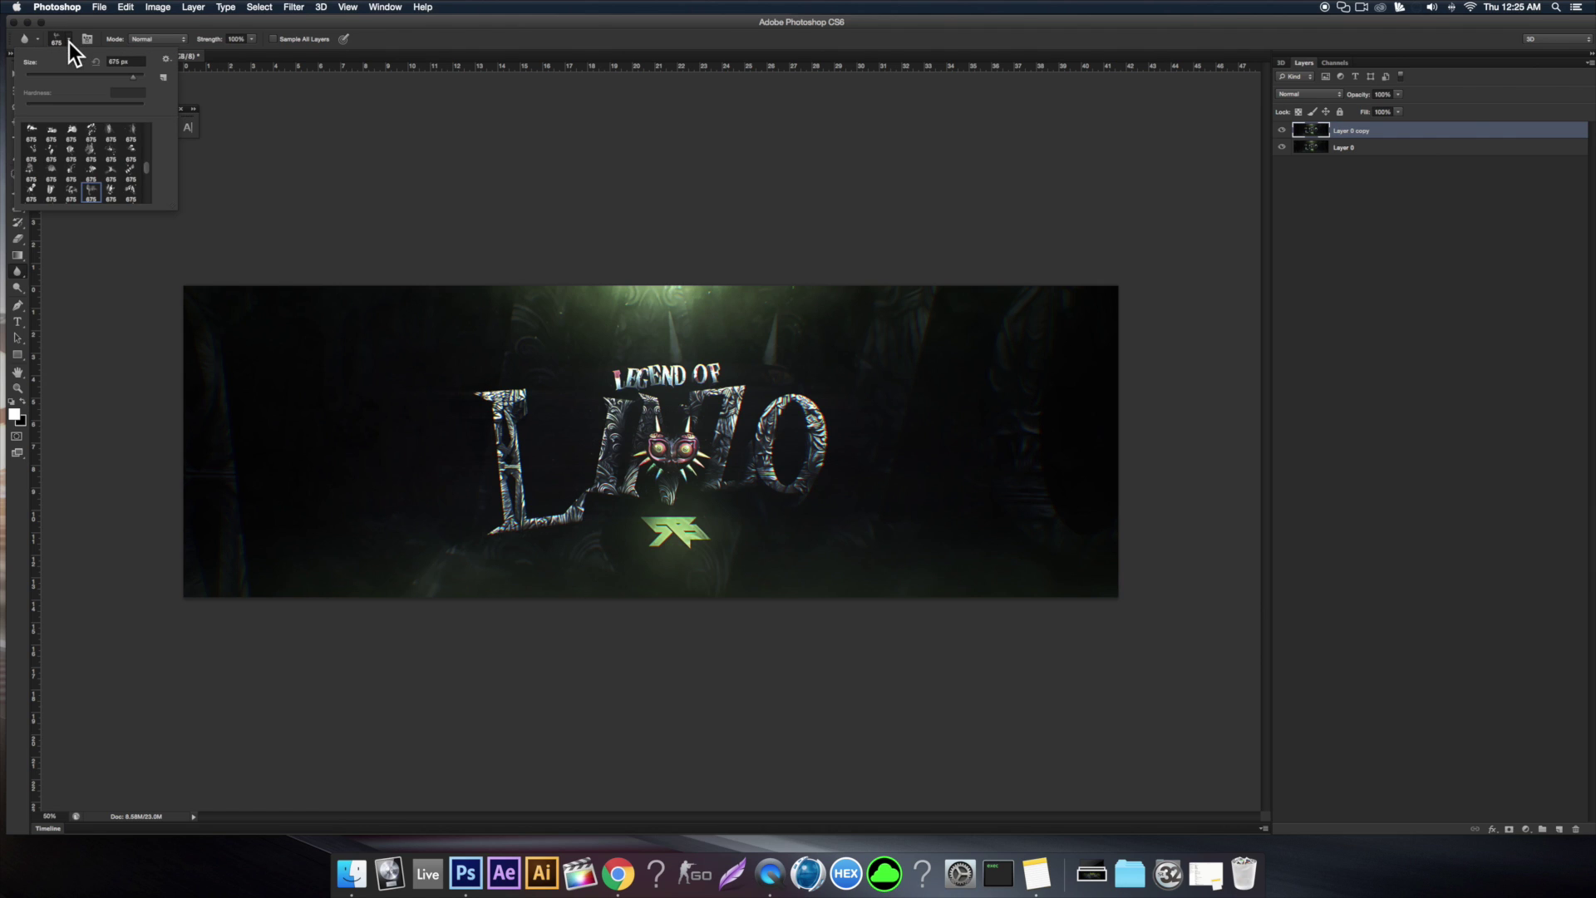
pyautogui.scroll(-5, 50, 158)
pyautogui.scroll(5, 39, 143)
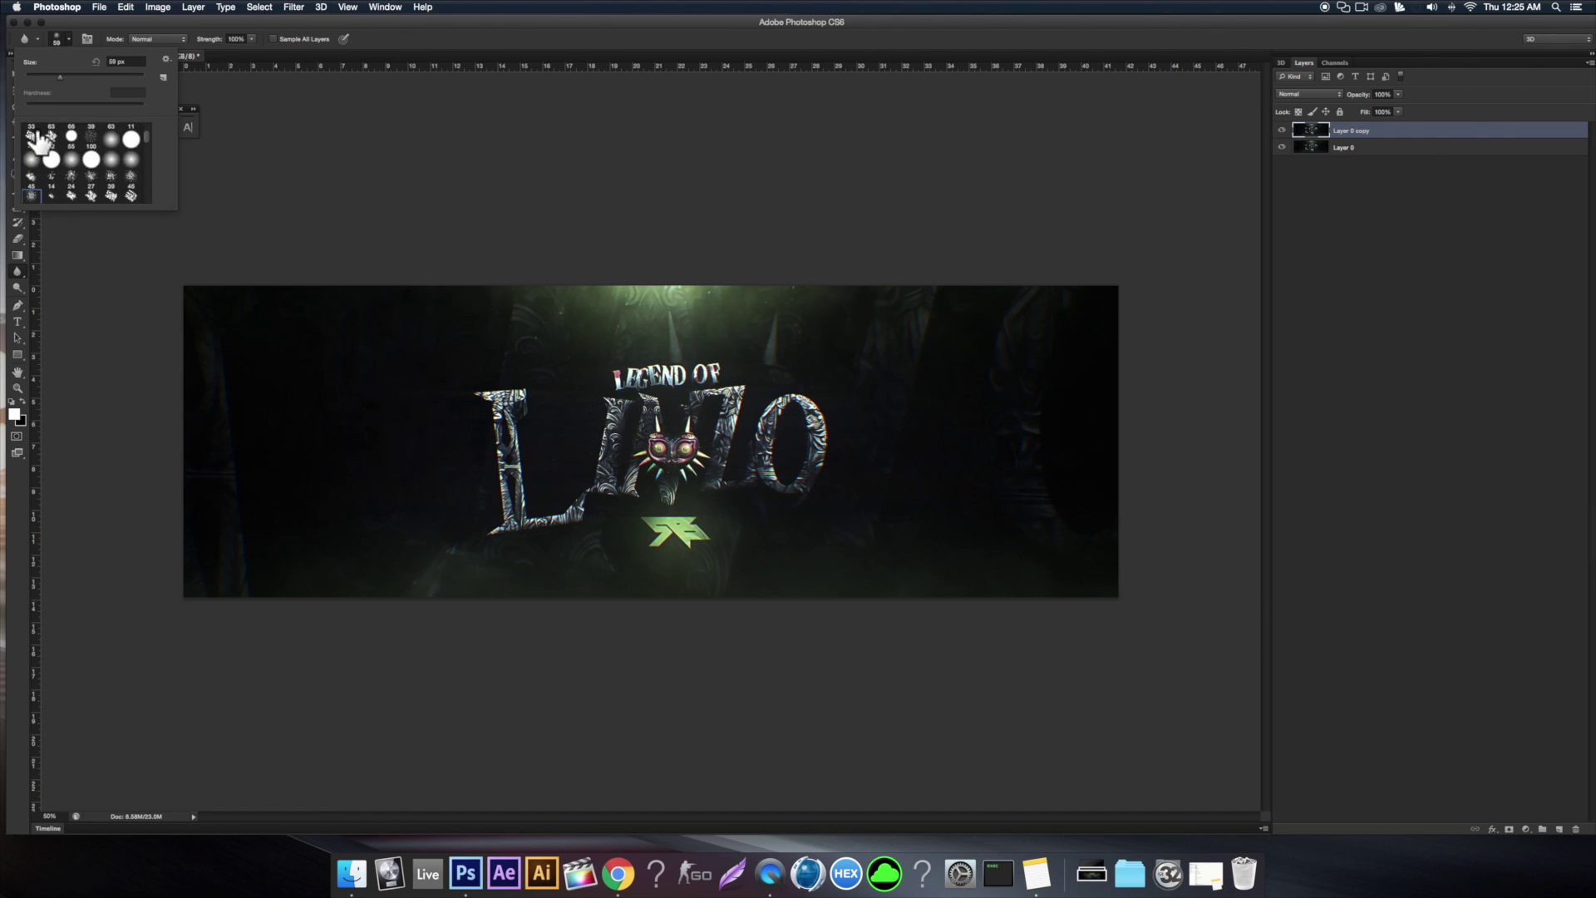
pyautogui.click(31, 133)
pyautogui.click(70, 39)
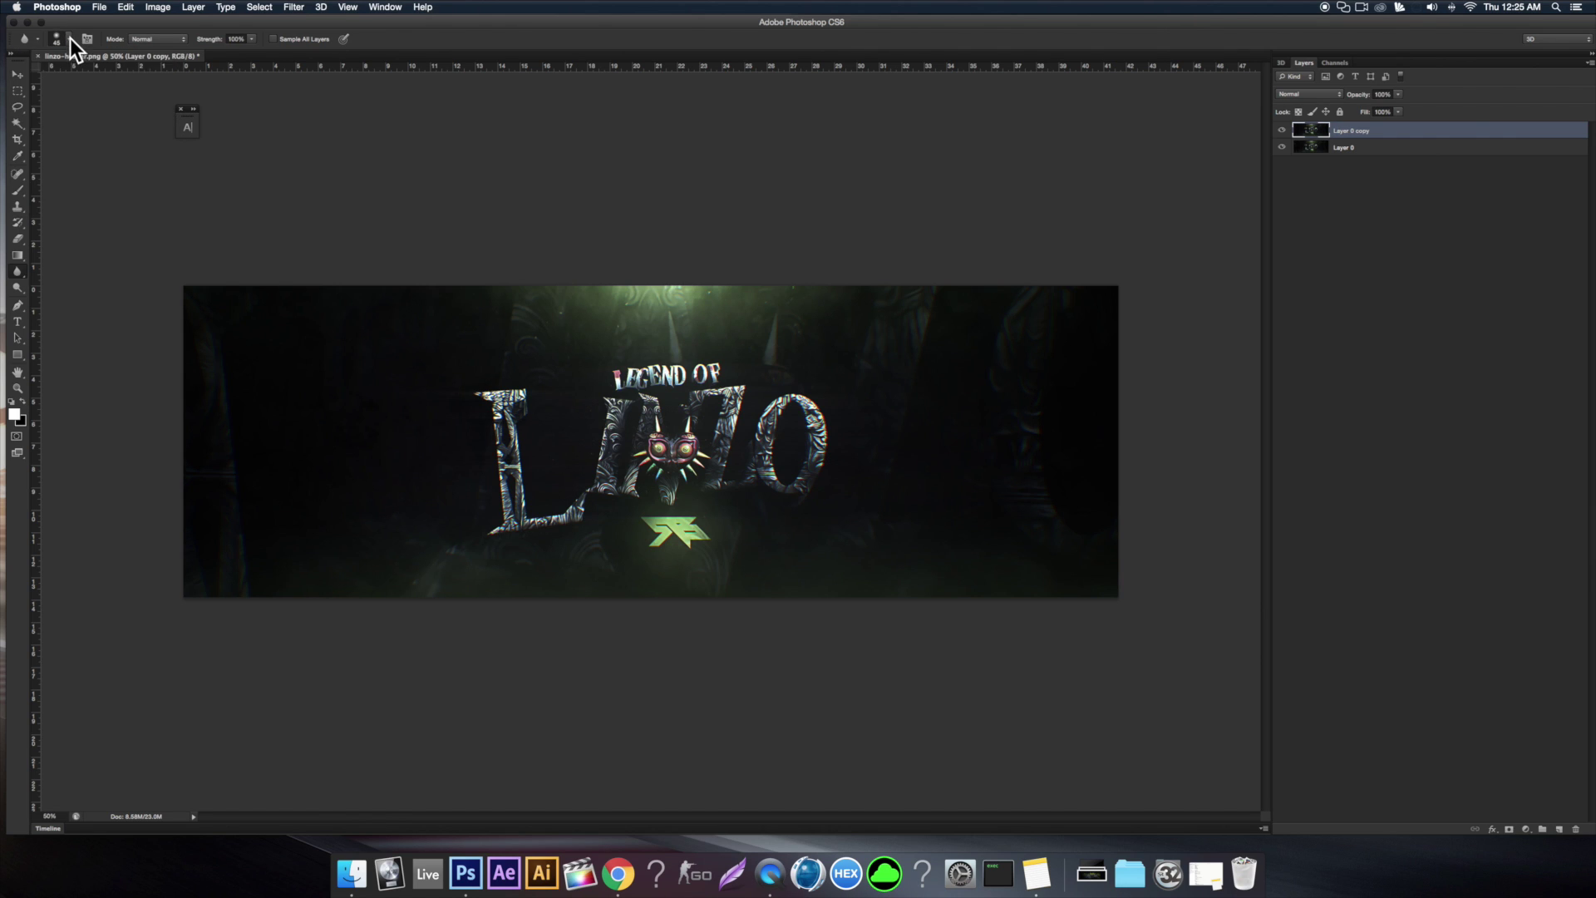
pyautogui.press('super+plus')
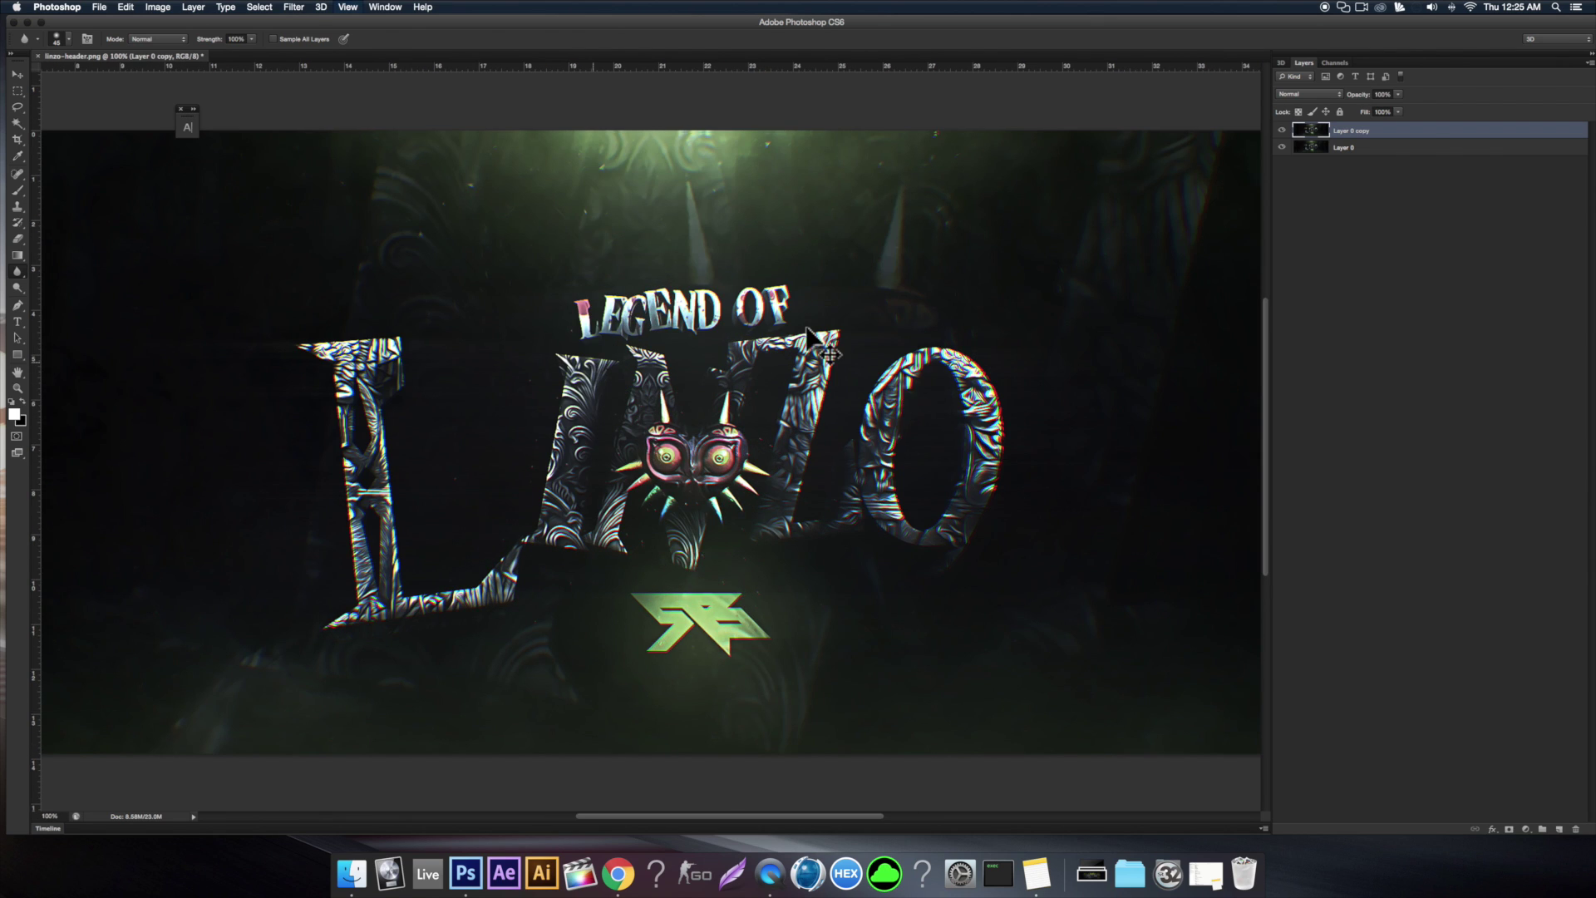
# Zoom to 200% and blur the letters LEG, keeping the blend mode at Normal
pyautogui.press('super+plus')
pyautogui.moveTo(548, 209)
pyautogui.mouseDown()
pyautogui.moveTo(613, 226)
pyautogui.moveTo(556, 228)
pyautogui.moveTo(629, 221)
pyautogui.moveTo(732, 170)
pyautogui.mouseUp()
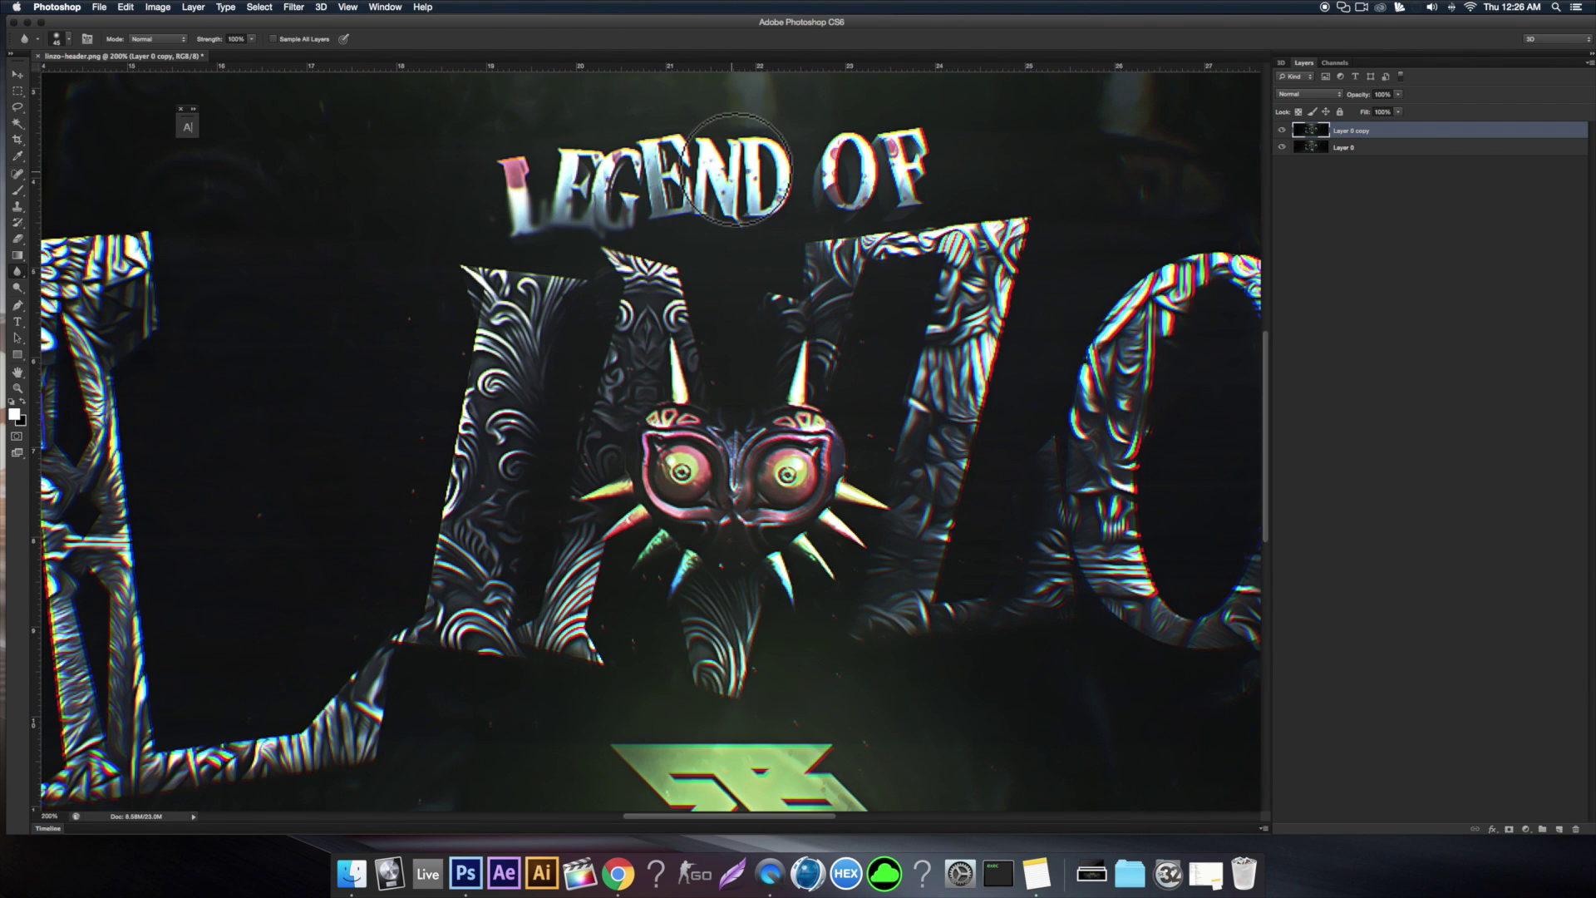
pyautogui.click(68, 38)
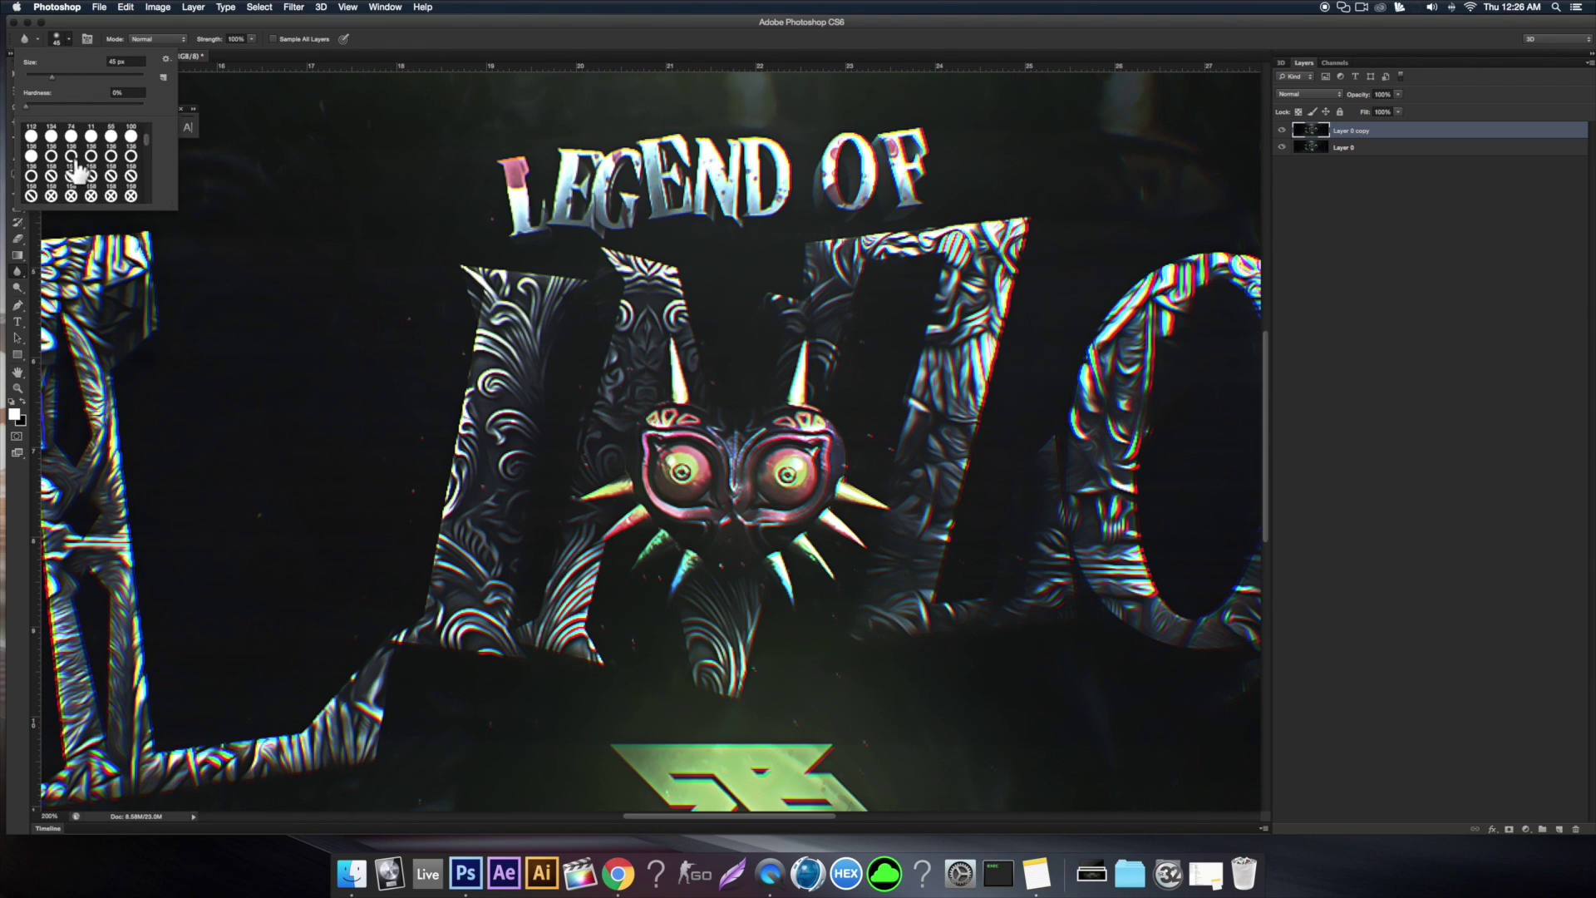
pyautogui.click(59, 39)
pyautogui.click(143, 39)
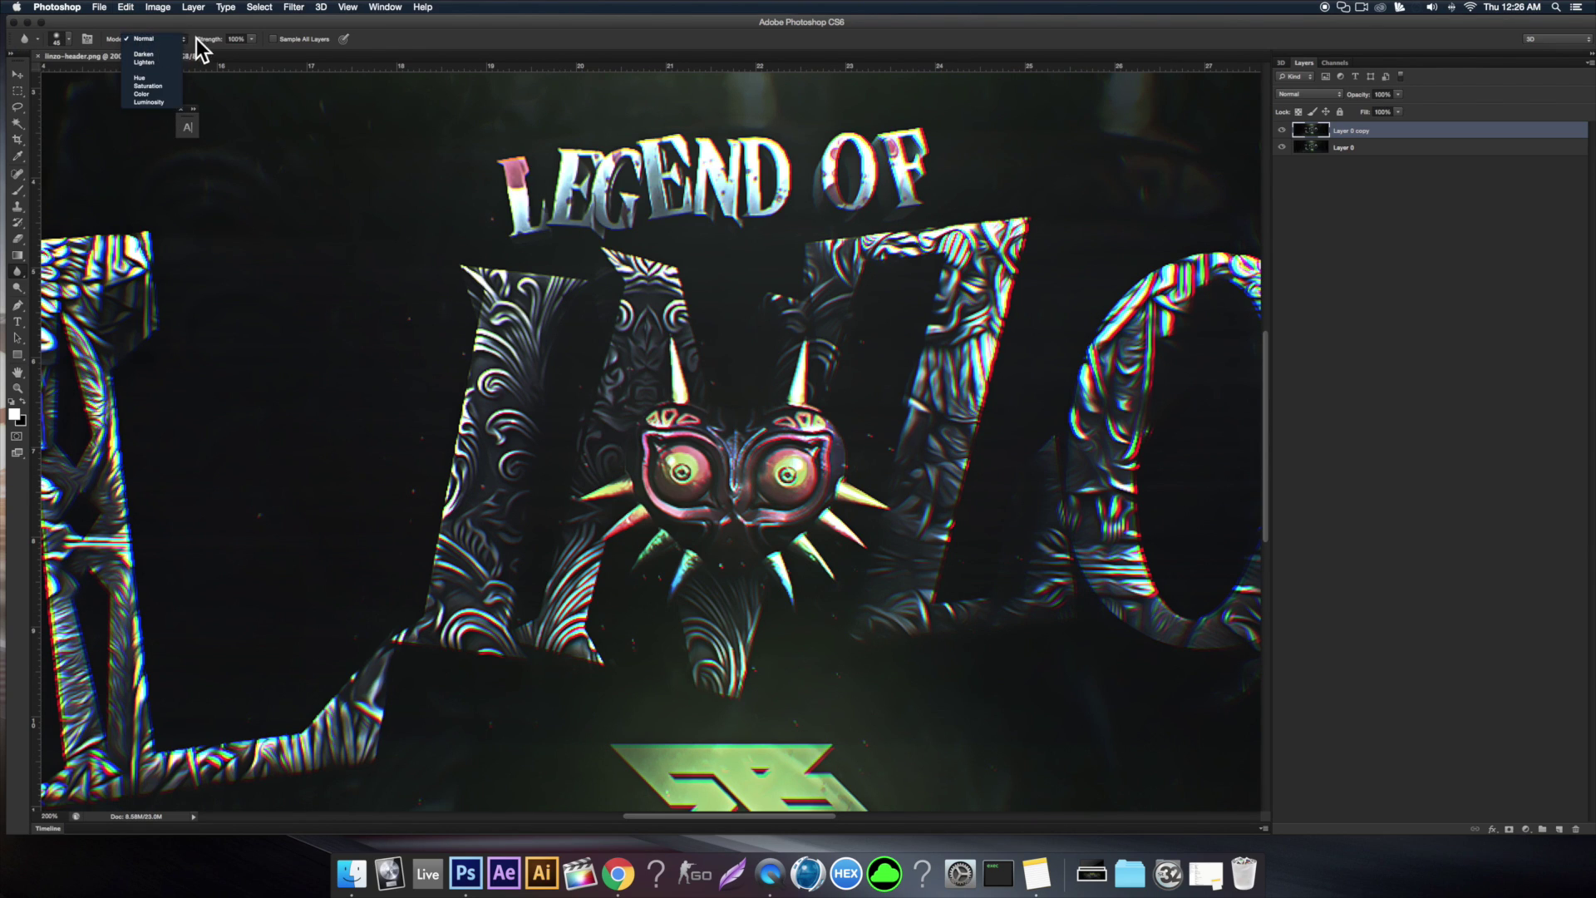
pyautogui.click(143, 39)
pyautogui.click(236, 40)
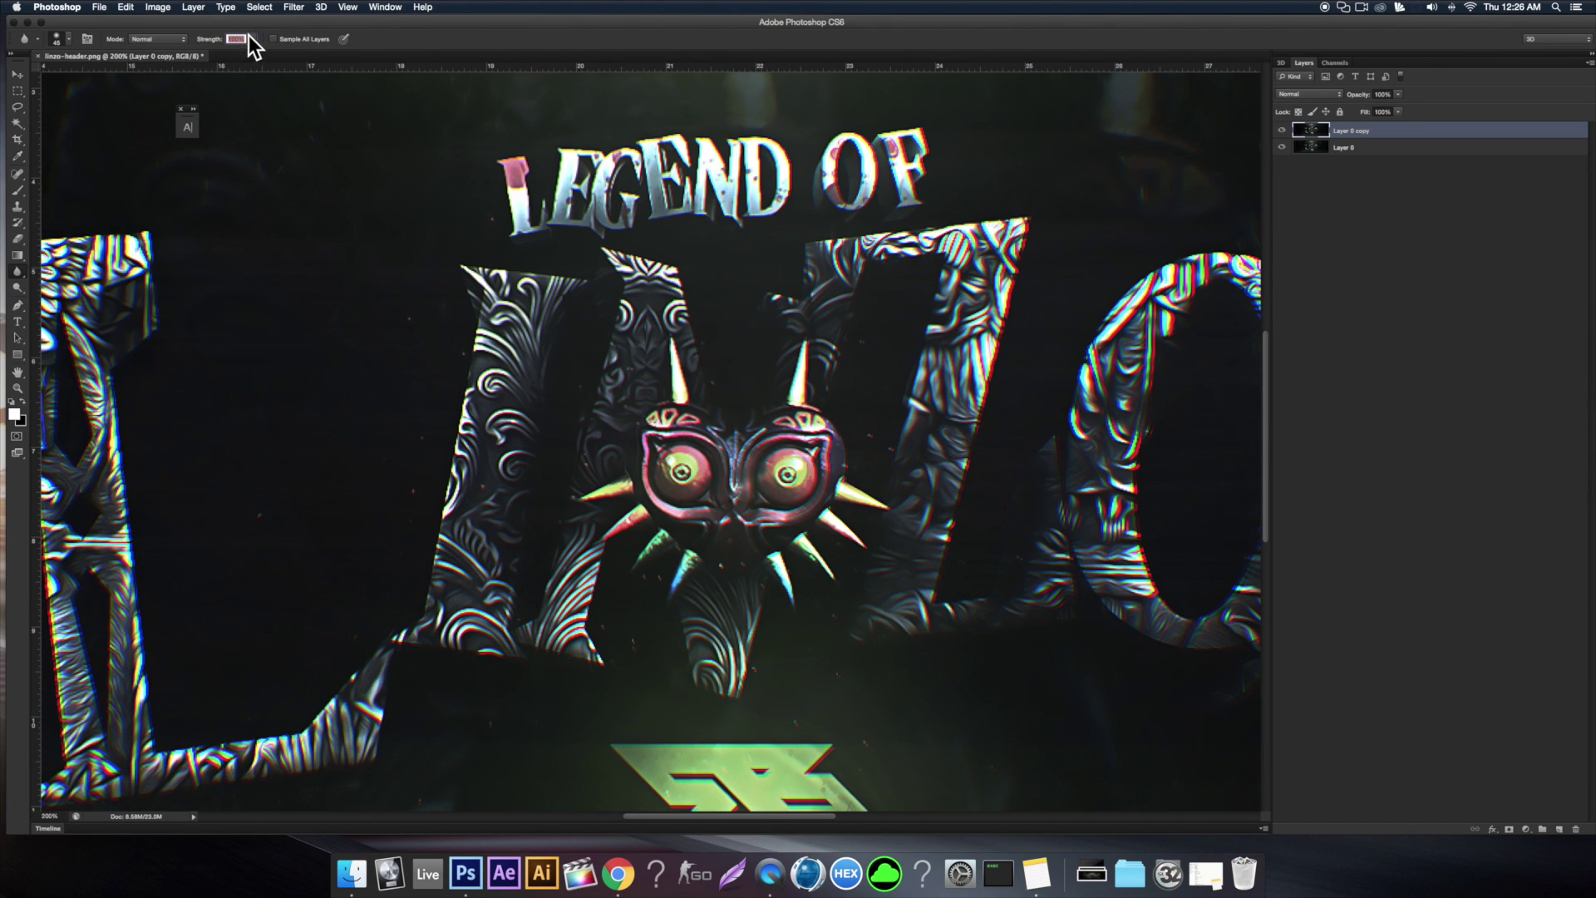
# Sharpen the LEGEND OF lettering, then repeat it with strength raised to 100%
pyautogui.click(52, 277)
pyautogui.click(68, 39)
pyautogui.click(70, 33)
pyautogui.moveTo(553, 197)
pyautogui.mouseDown()
pyautogui.moveTo(665, 171)
pyautogui.moveTo(507, 170)
pyautogui.moveTo(751, 194)
pyautogui.moveTo(463, 71)
pyautogui.mouseUp()
pyautogui.moveTo(243, 37); pyautogui.dragTo(456, 64)
pyautogui.moveTo(1012, 183)
pyautogui.mouseDown()
pyautogui.moveTo(938, 161)
pyautogui.moveTo(983, 128)
pyautogui.moveTo(446, 173)
pyautogui.mouseUp()
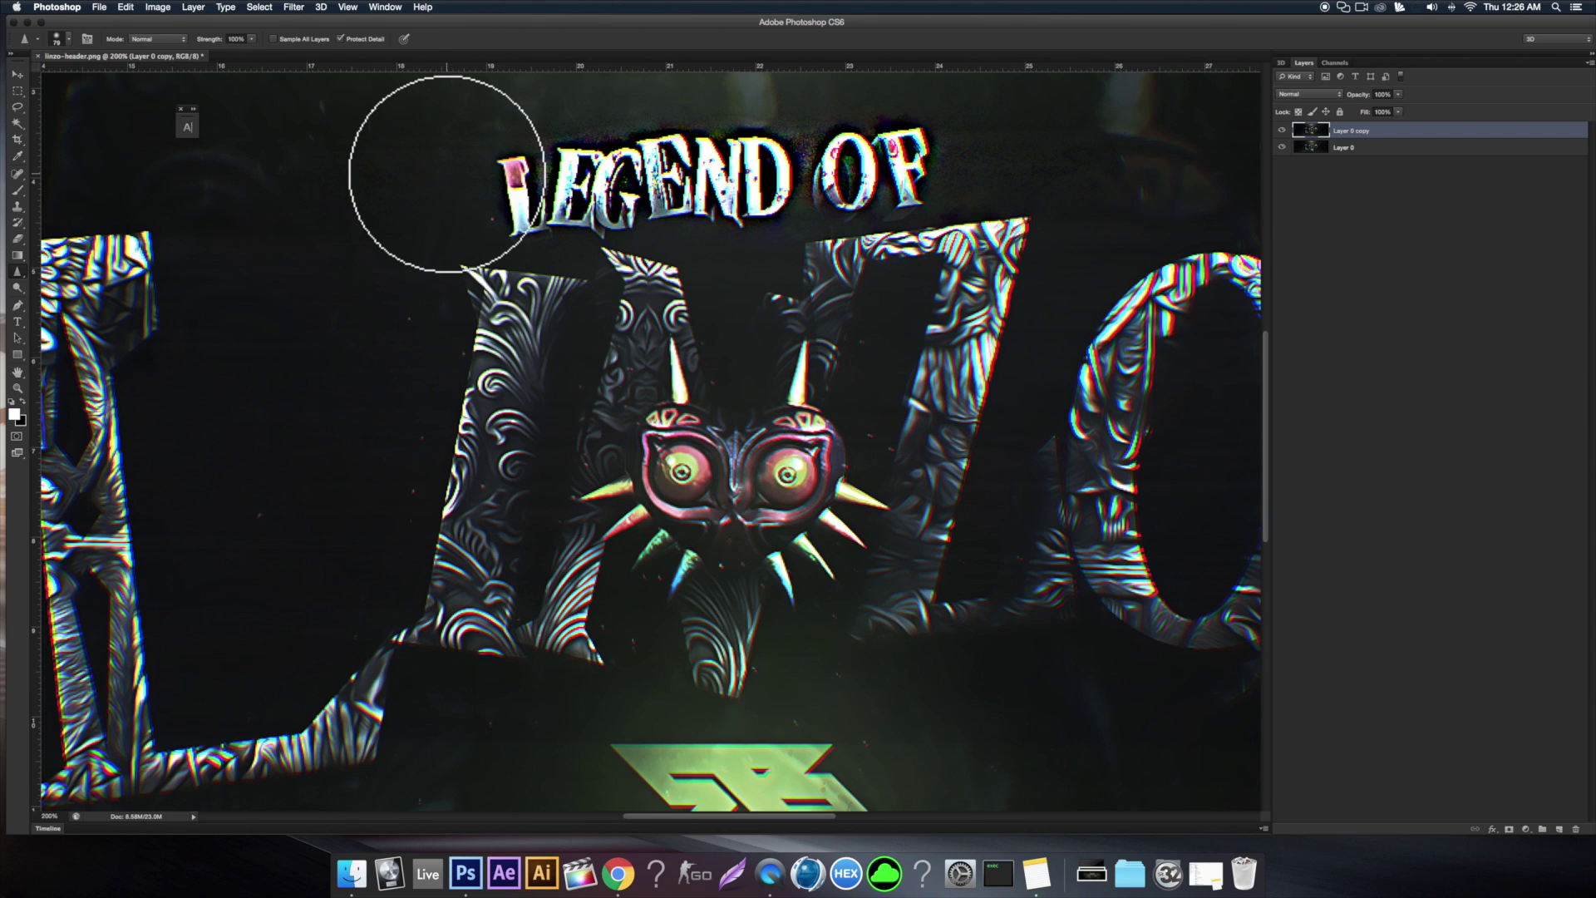
# Undo the sharpening on LEGEND OF, test Darken mode, undo again and restore Normal mode
pyautogui.press('super+z')
pyautogui.click(162, 39)
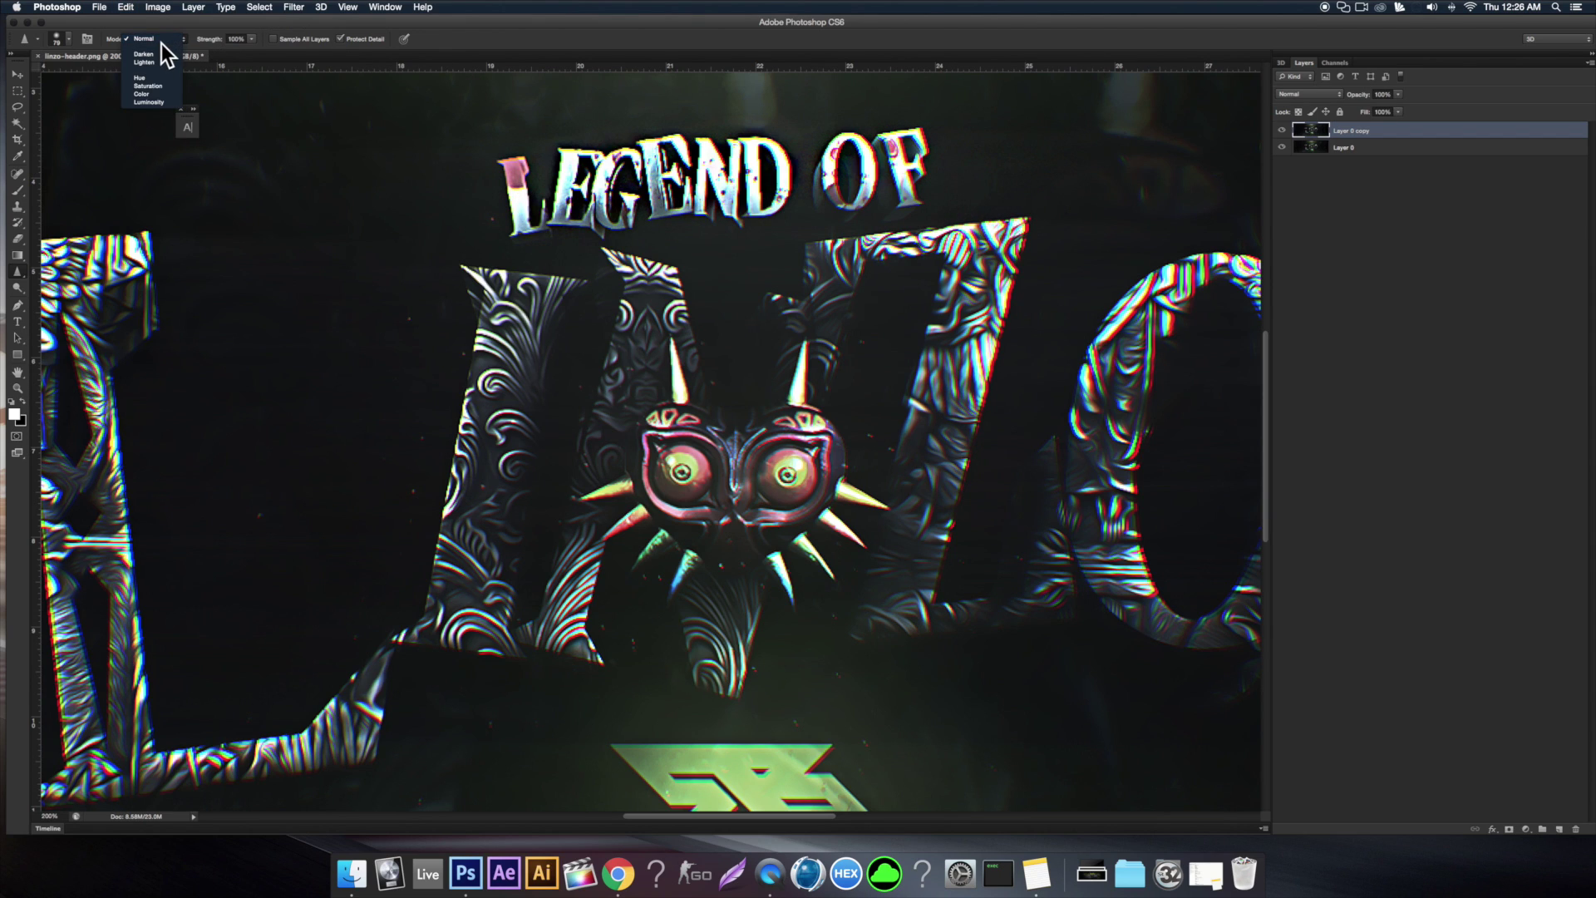
pyautogui.click(160, 54)
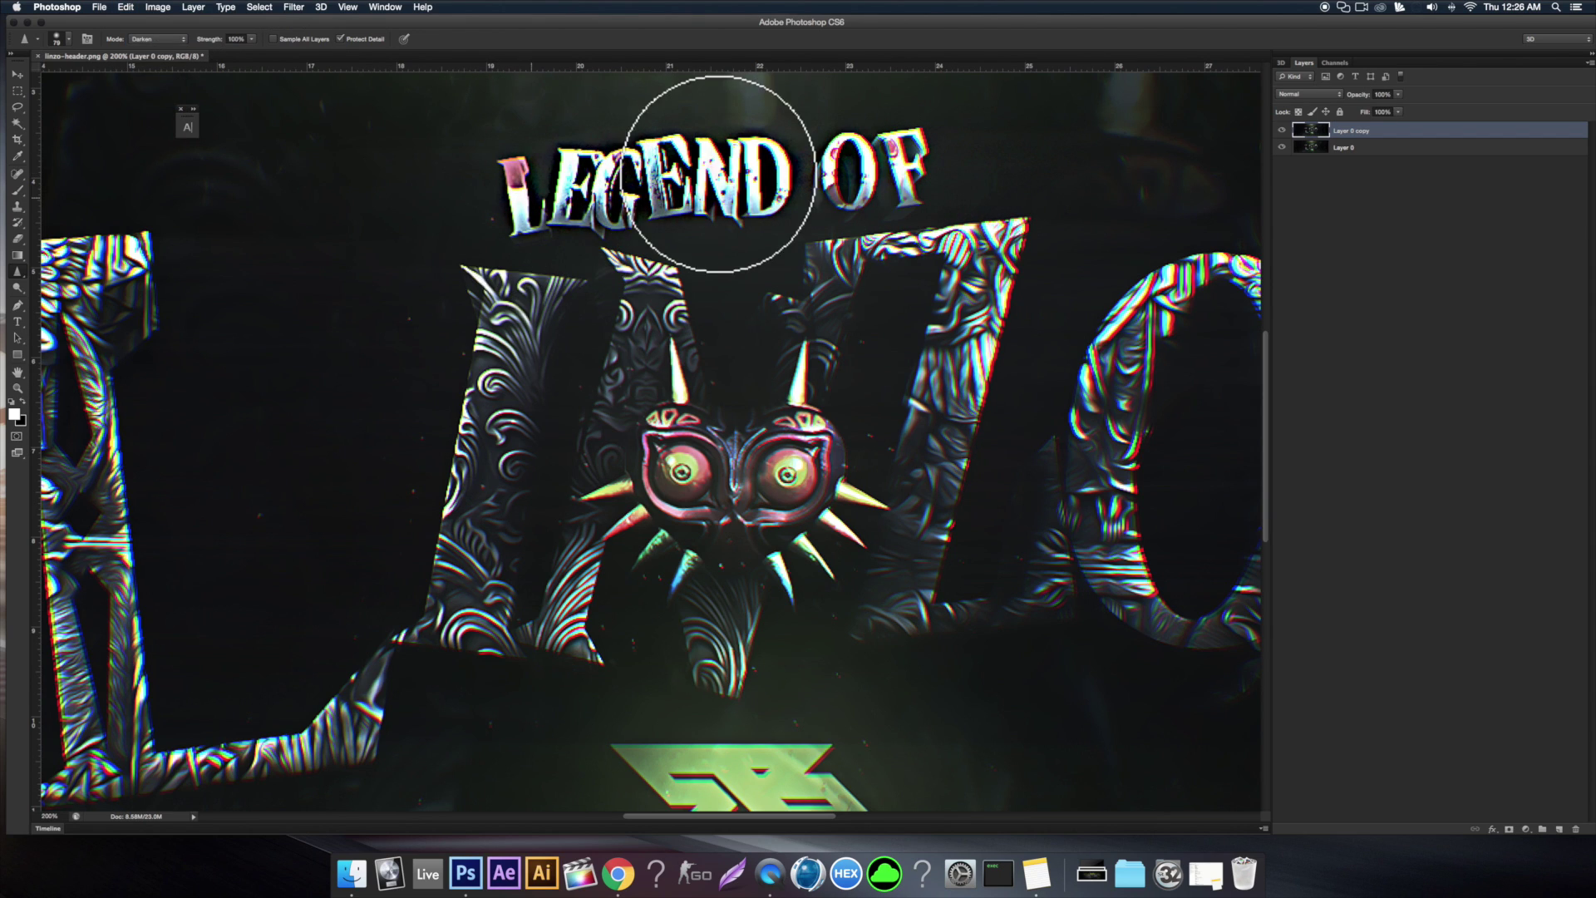
pyautogui.press('super+z')
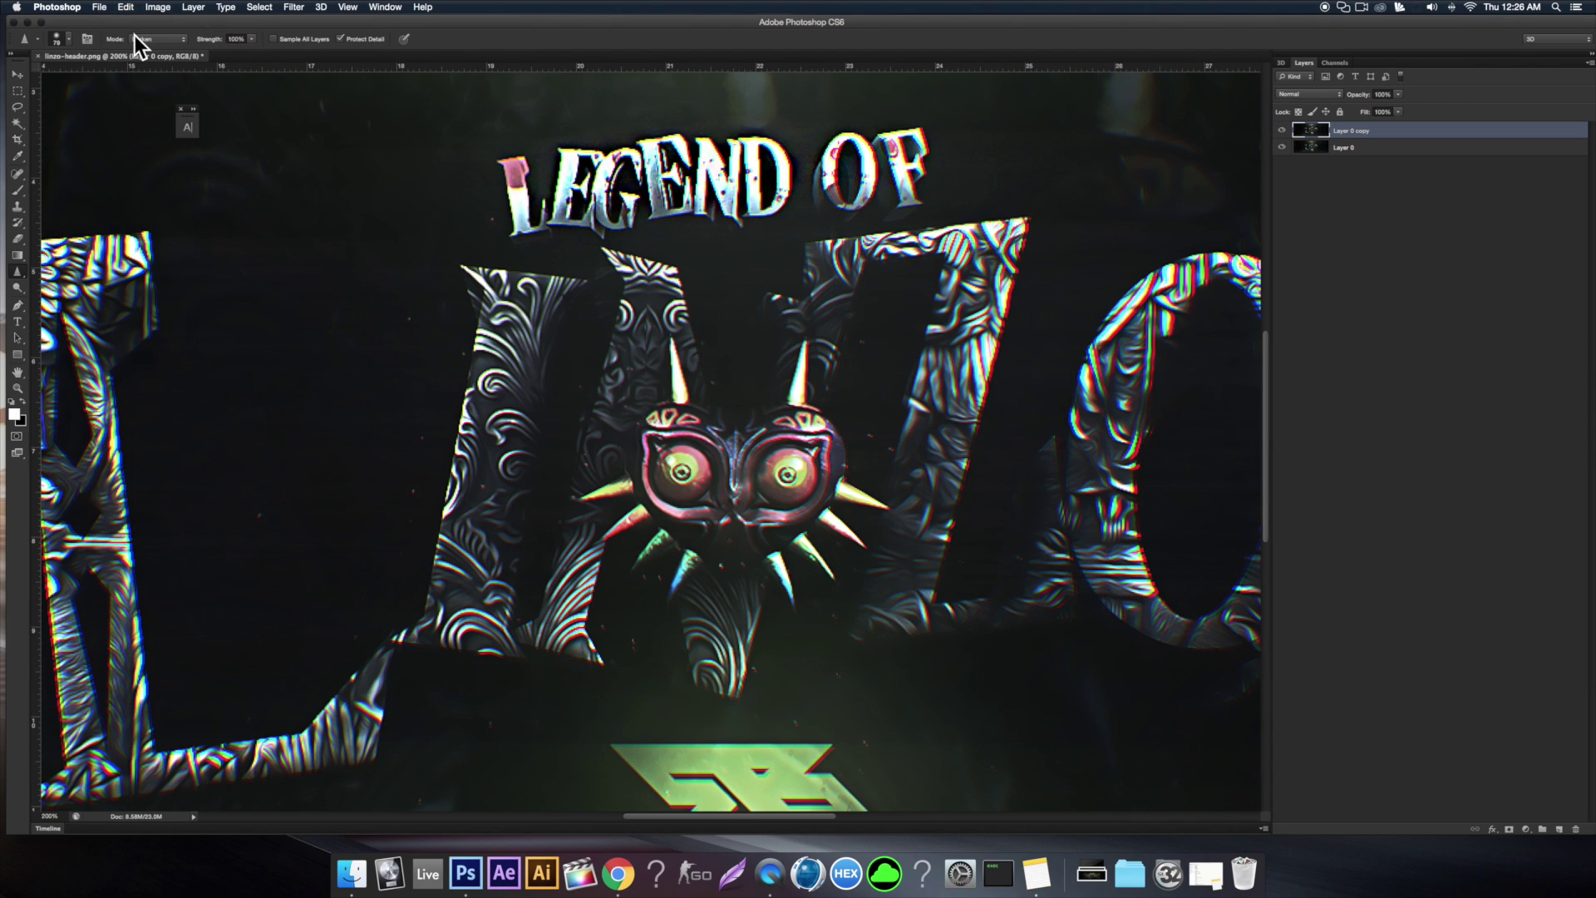
pyautogui.click(134, 35)
pyautogui.click(150, 27)
# With the Smudge Tool at 100% zoom and a larger brush, smear the L's top into a pale leftward streak
pyautogui.click(63, 292)
pyautogui.scroll(5, 200, 307)
pyautogui.hscroll(-5, 200, 306)
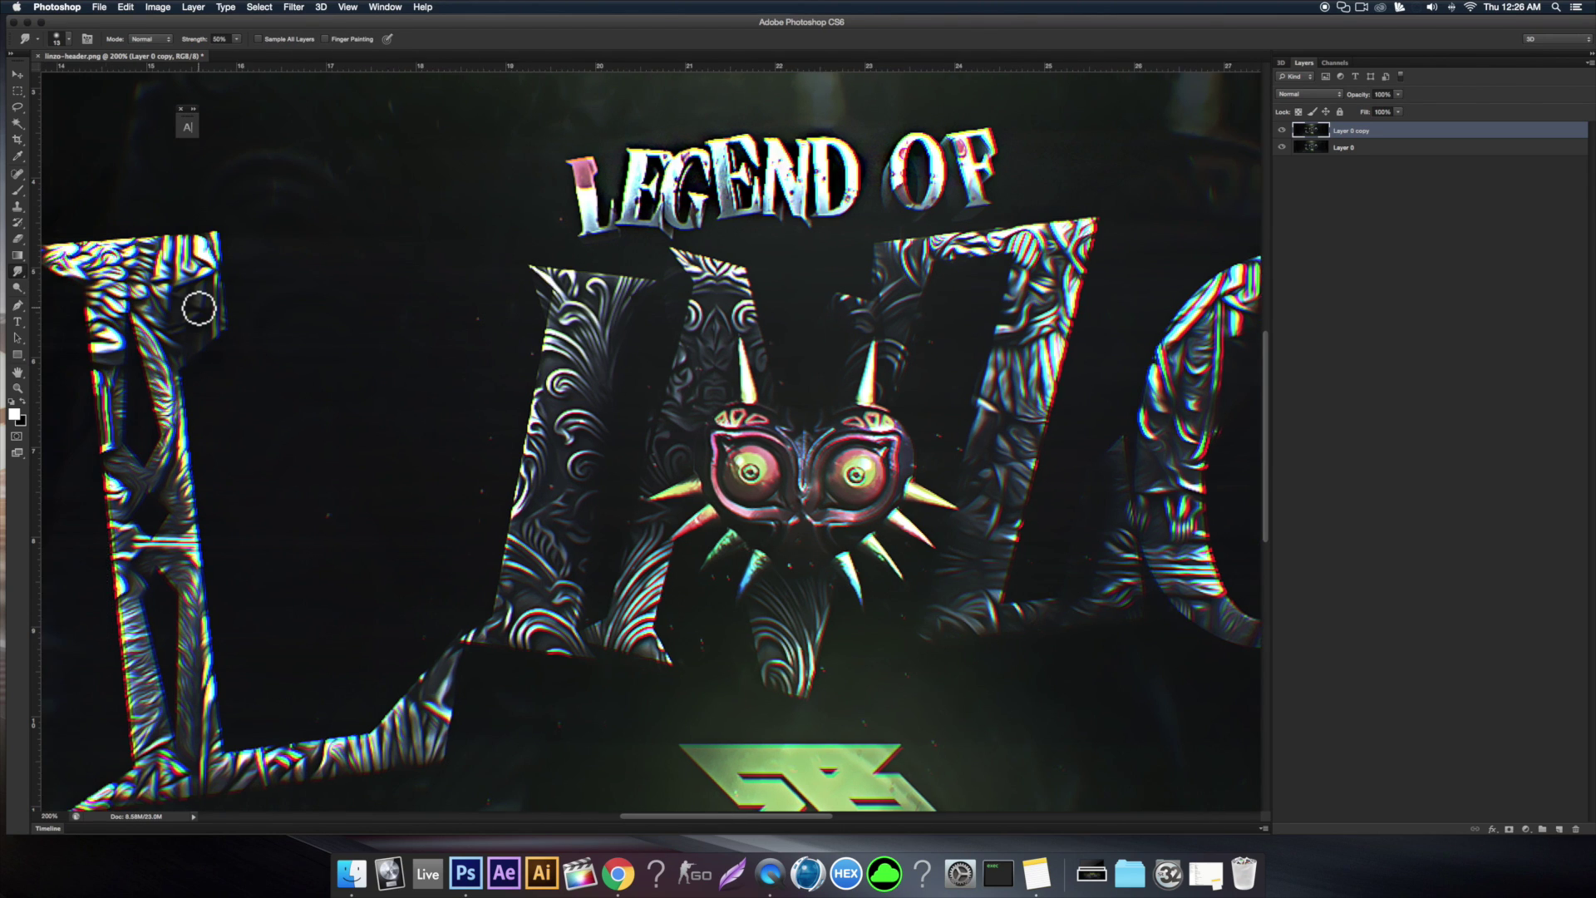
pyautogui.keyDown('alt'); pyautogui.keyDown('super'); pyautogui.click(200, 308); pyautogui.keyUp('super'); pyautogui.keyUp('alt')
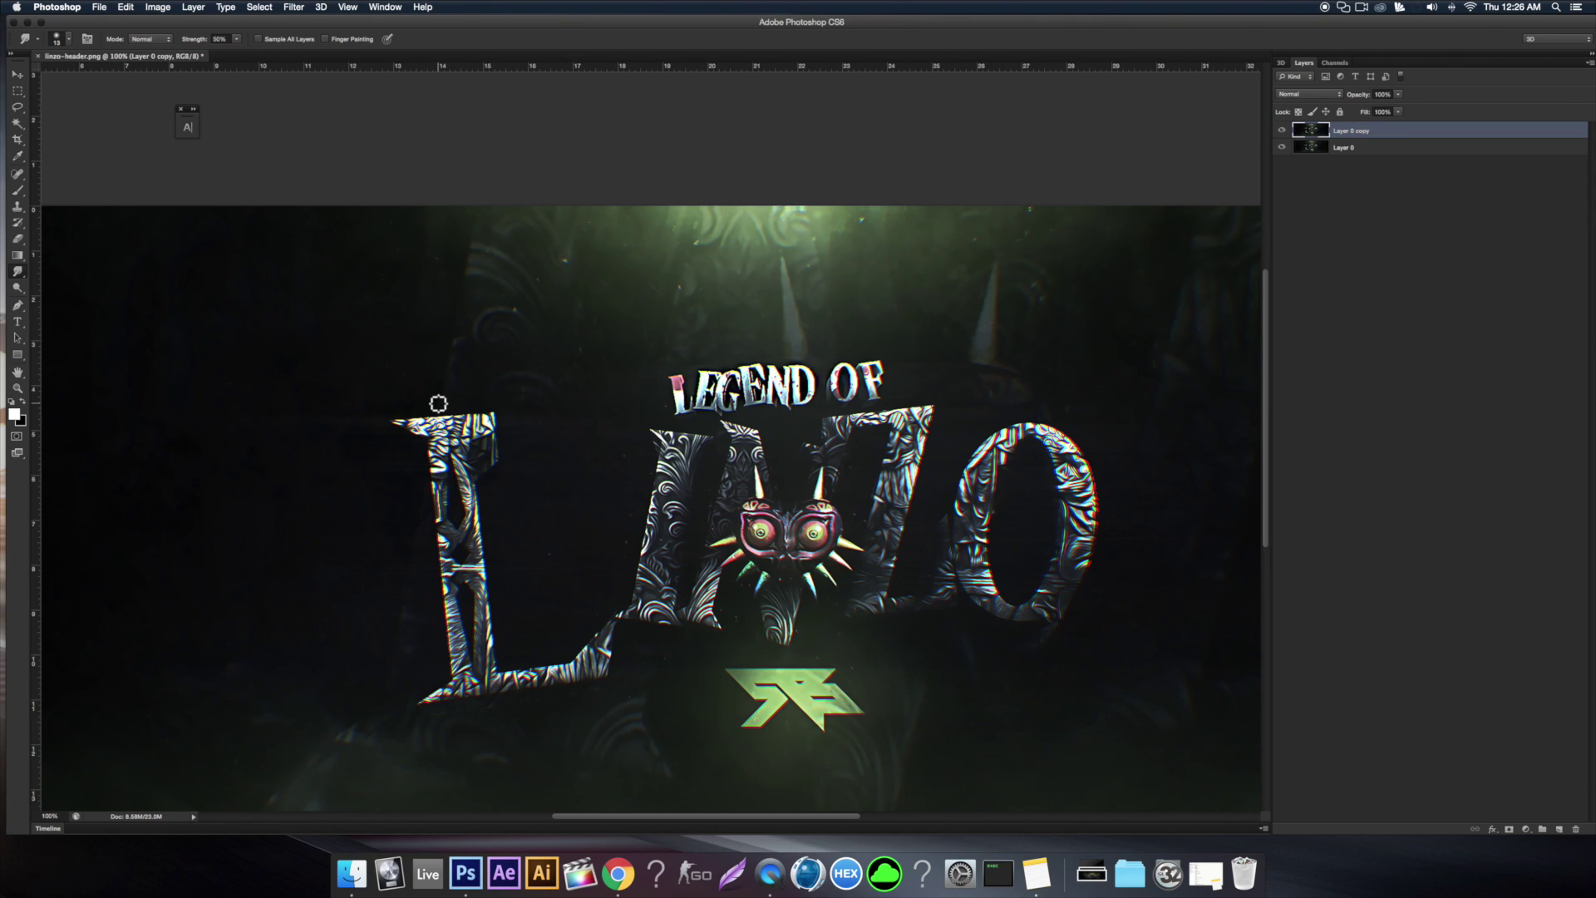
pyautogui.press(']')
pyautogui.press(']')
pyautogui.press(']')
pyautogui.moveTo(413, 414)
pyautogui.mouseDown()
pyautogui.moveTo(499, 416)
pyautogui.moveTo(416, 420)
pyautogui.moveTo(480, 425)
pyautogui.moveTo(453, 425)
pyautogui.mouseUp()
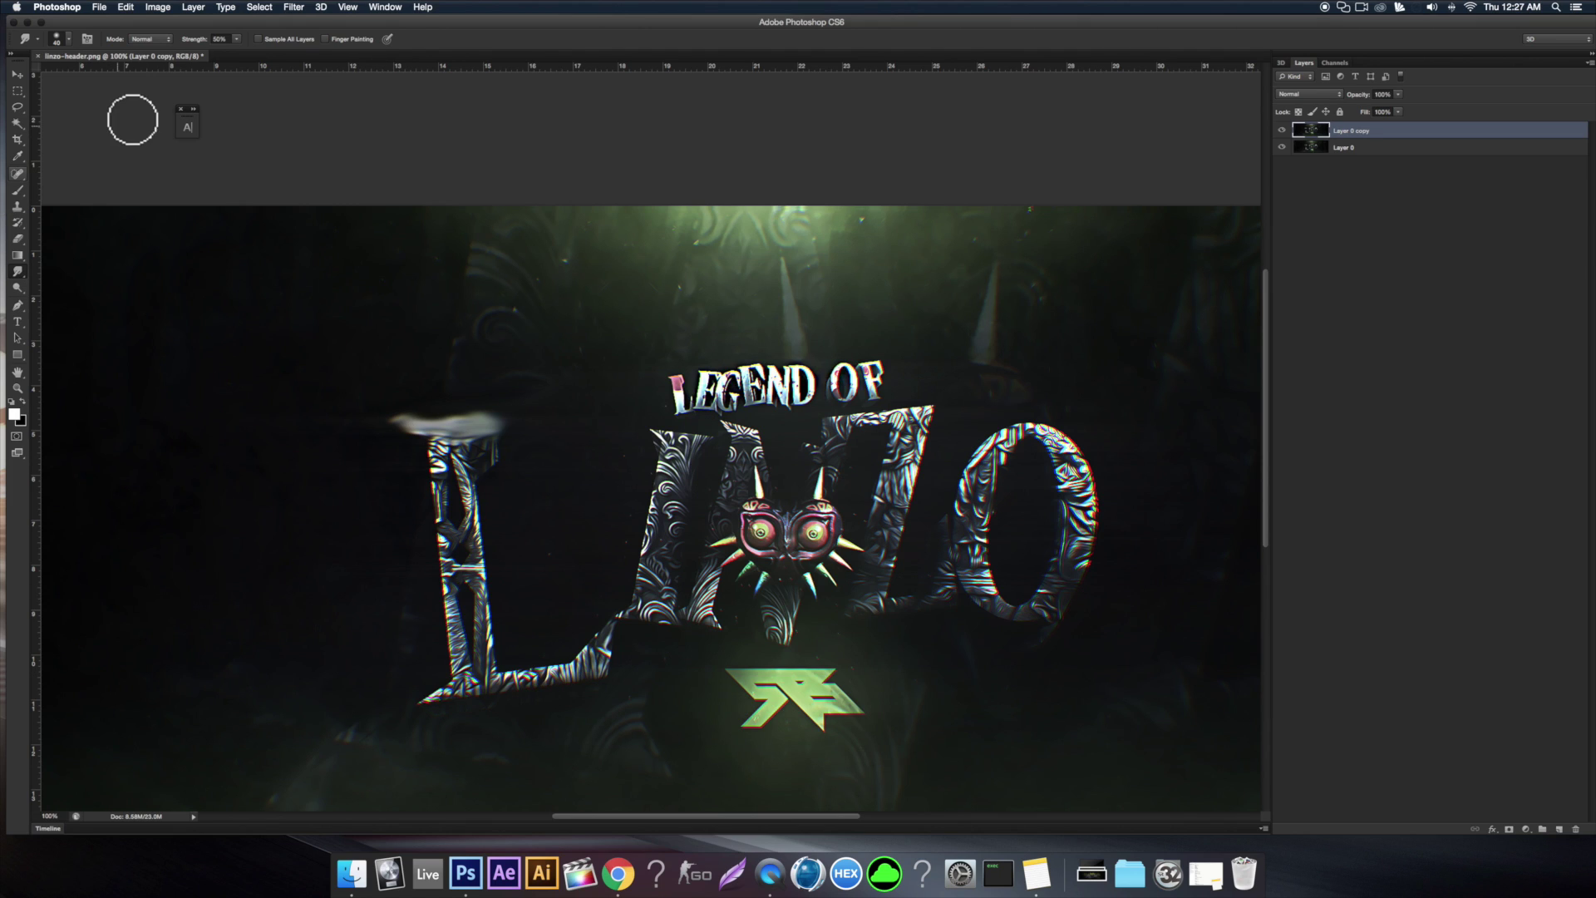
pyautogui.click(18, 74)
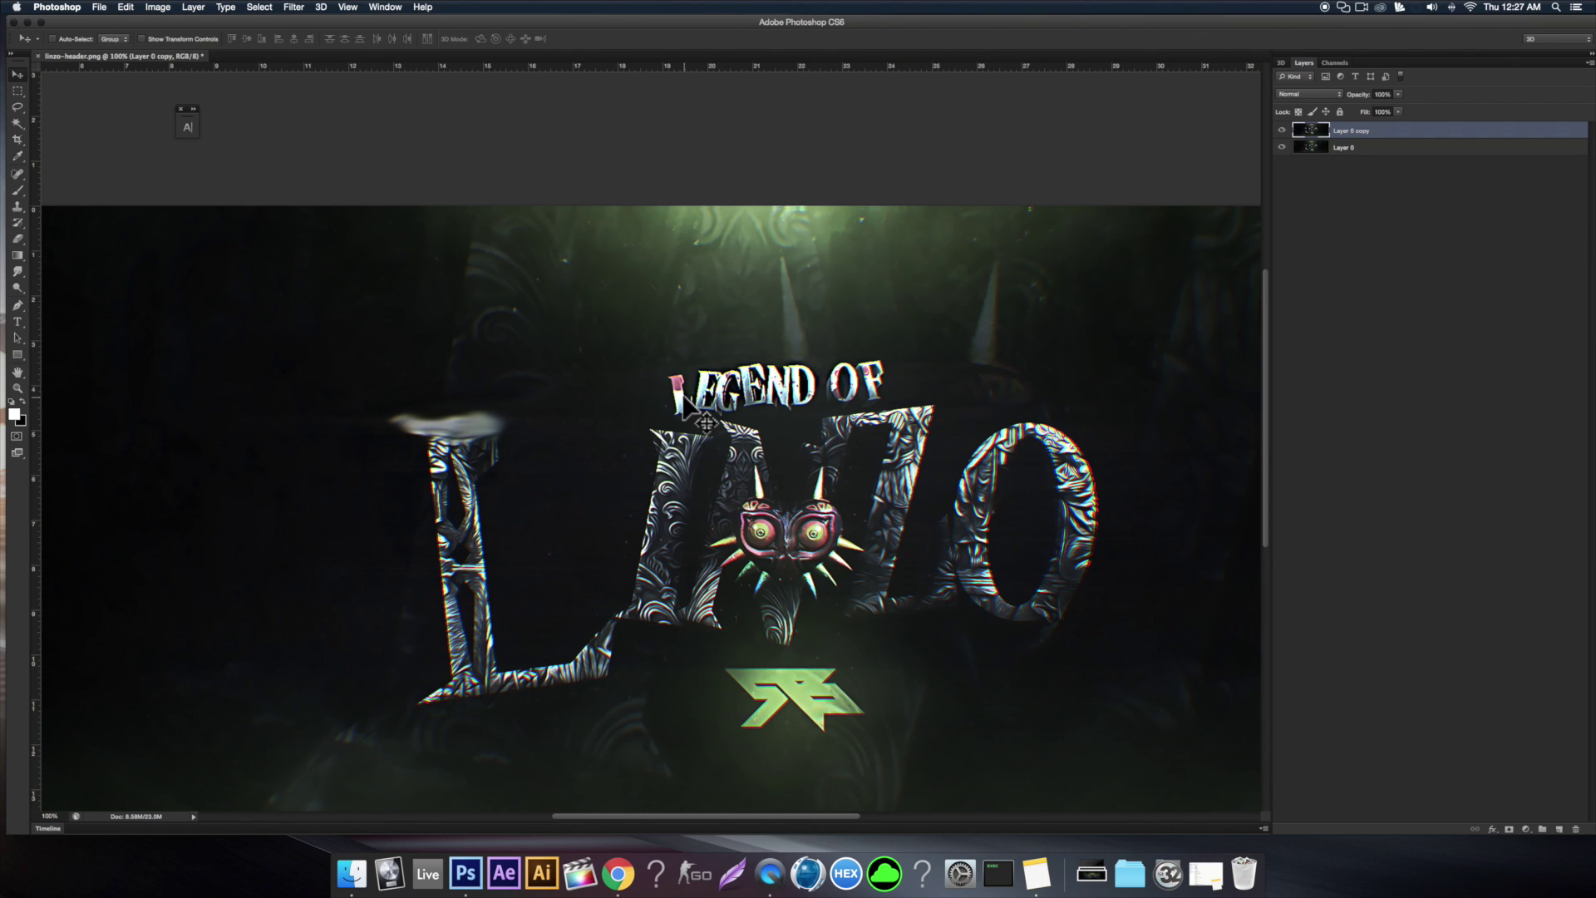
pyautogui.press('super+z')
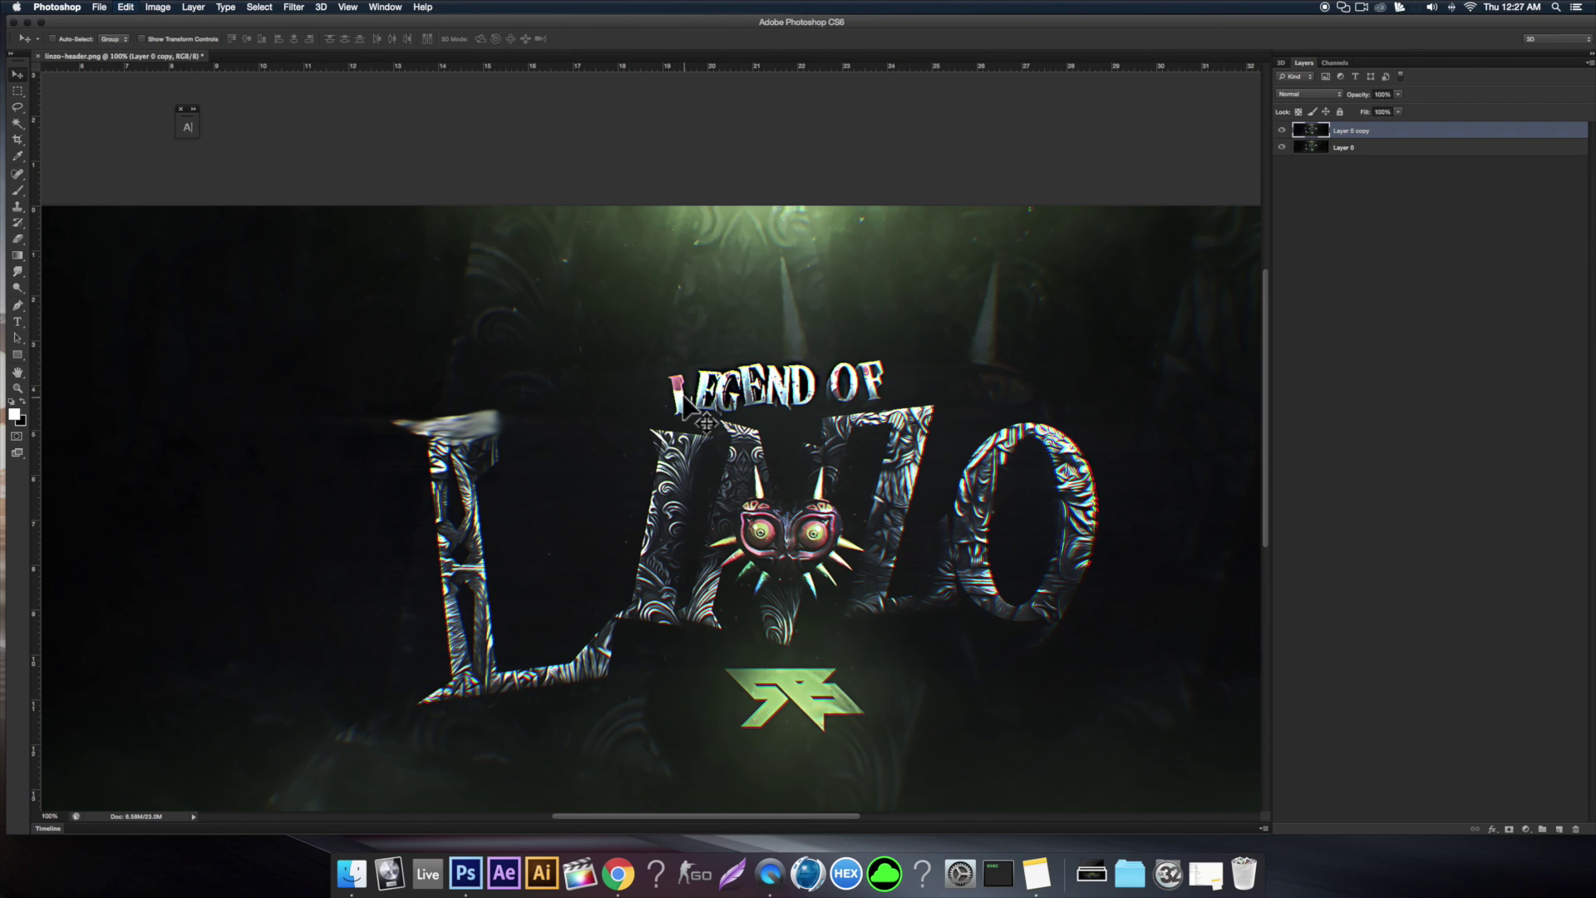
pyautogui.press('super+0')
pyautogui.moveTo(17, 271); pyautogui.dragTo(63, 268)
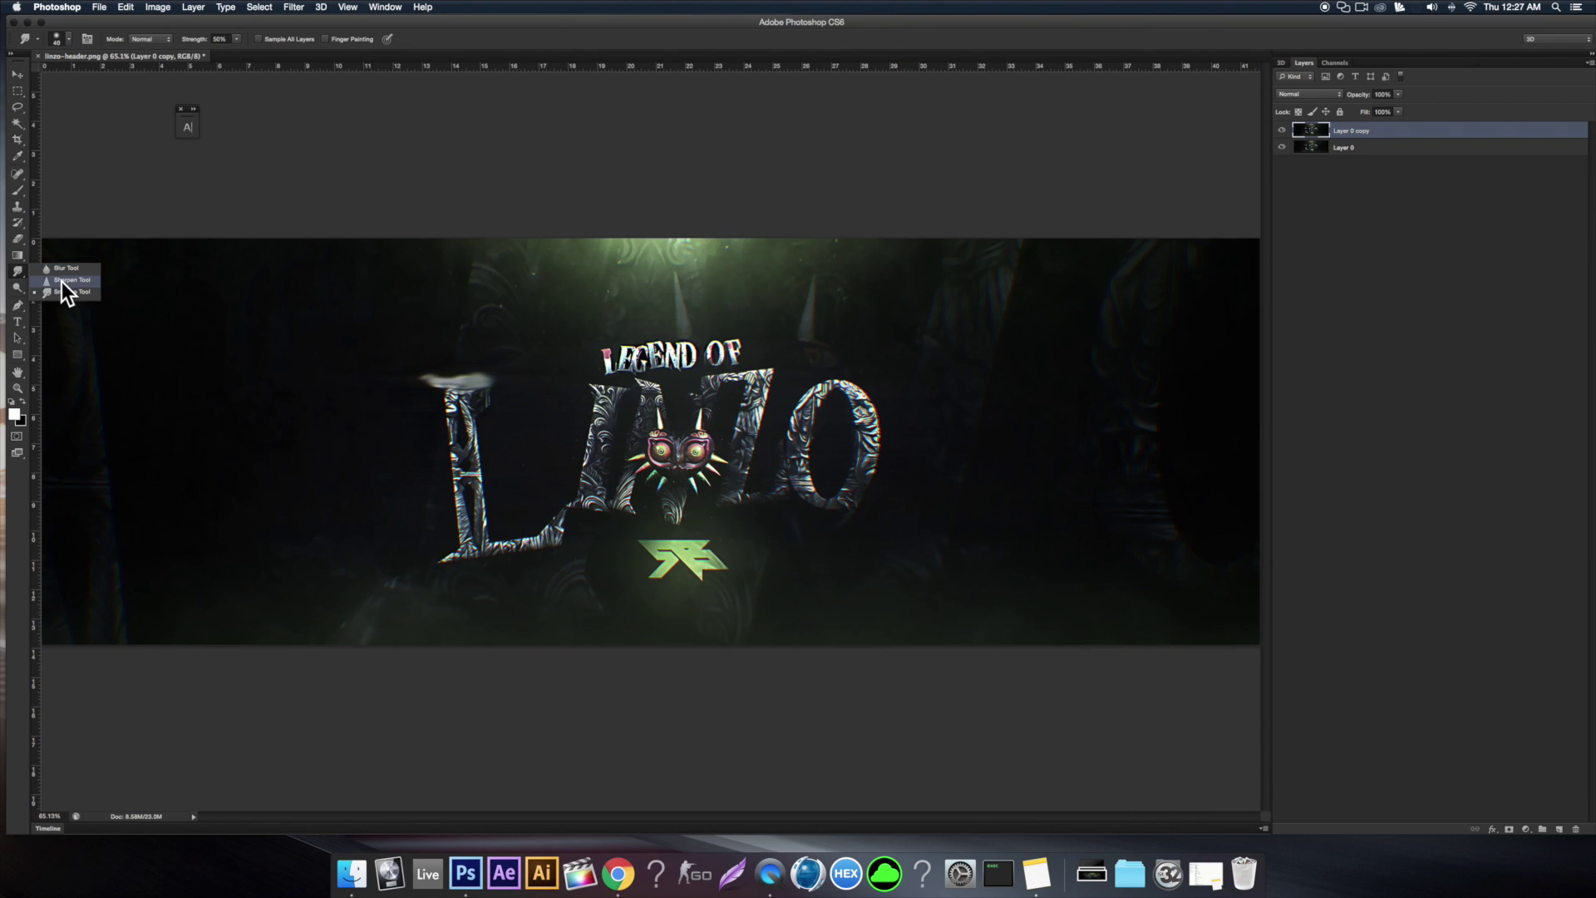
# Switch to the Blur Tool and bring up the options for Layer 0 copy
pyautogui.click(63, 268)
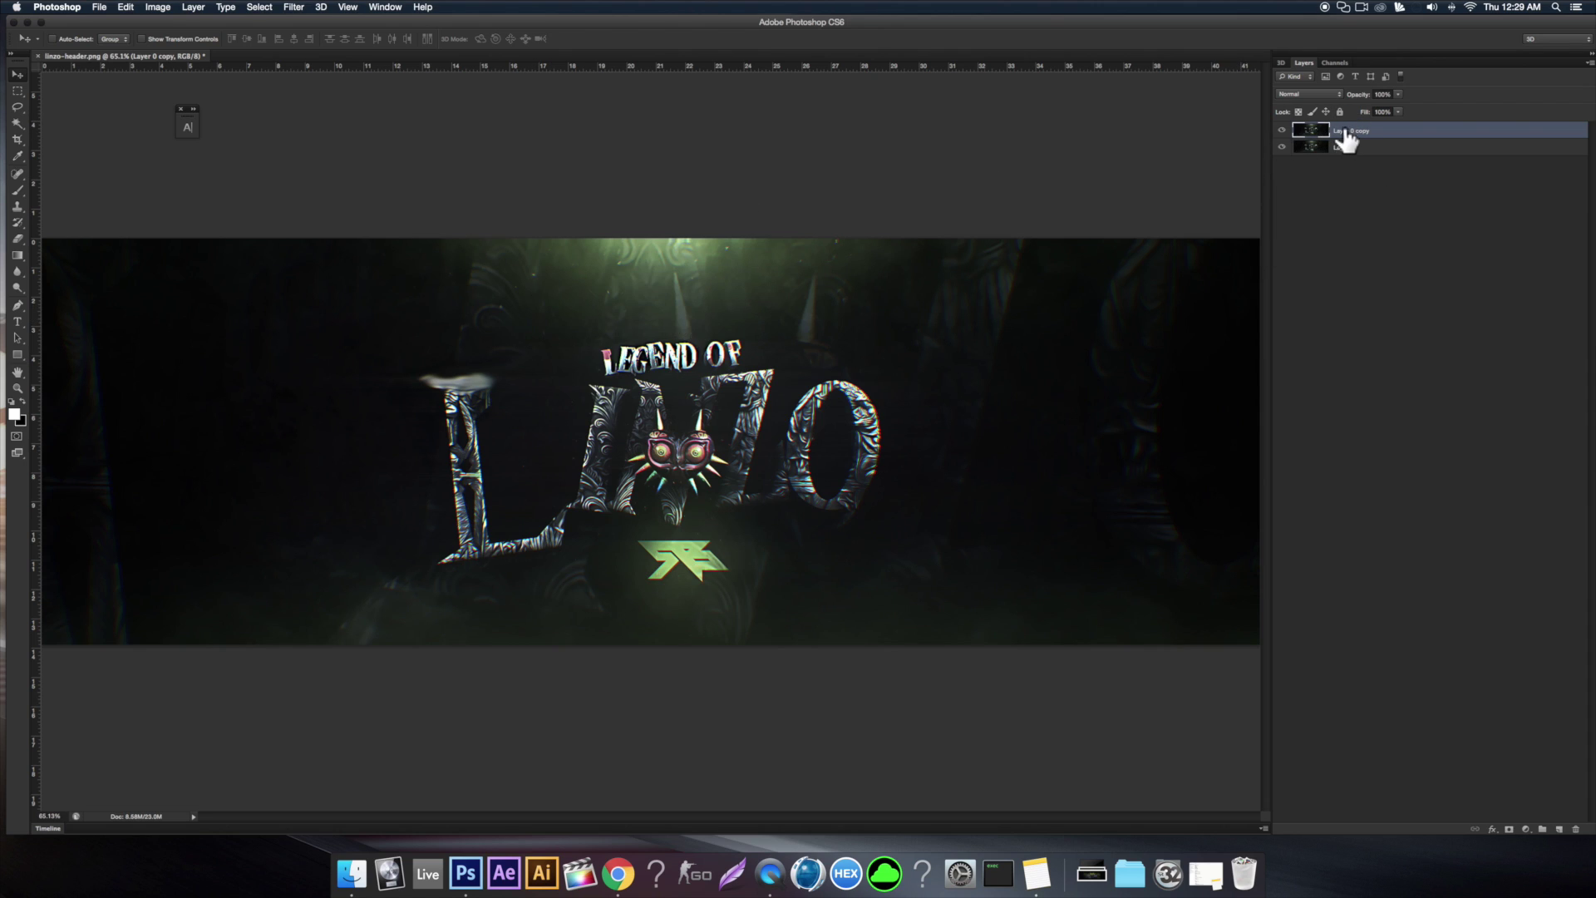
pyautogui.rightClick(1344, 129)
# Convert Layer 0 copy to a smart object, open its contents, duplicate Group 2 and start Hue/Saturation
pyautogui.click(1384, 191)
pyautogui.doubleClick(1323, 131)
pyautogui.press('Return')
pyautogui.rightClick(1362, 128)
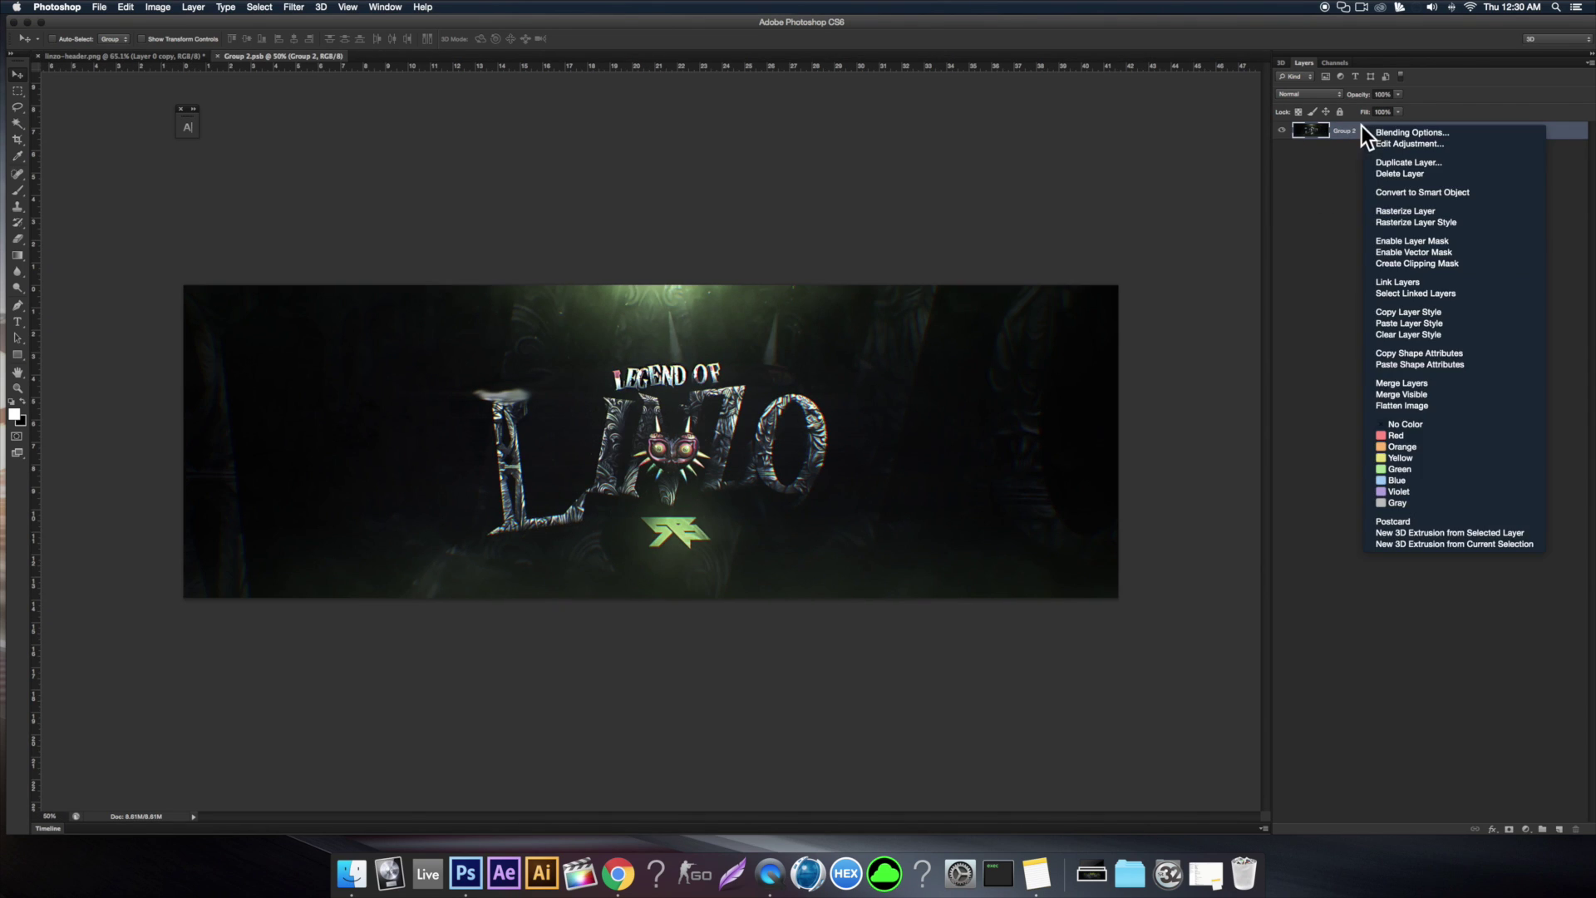
pyautogui.click(1294, 213)
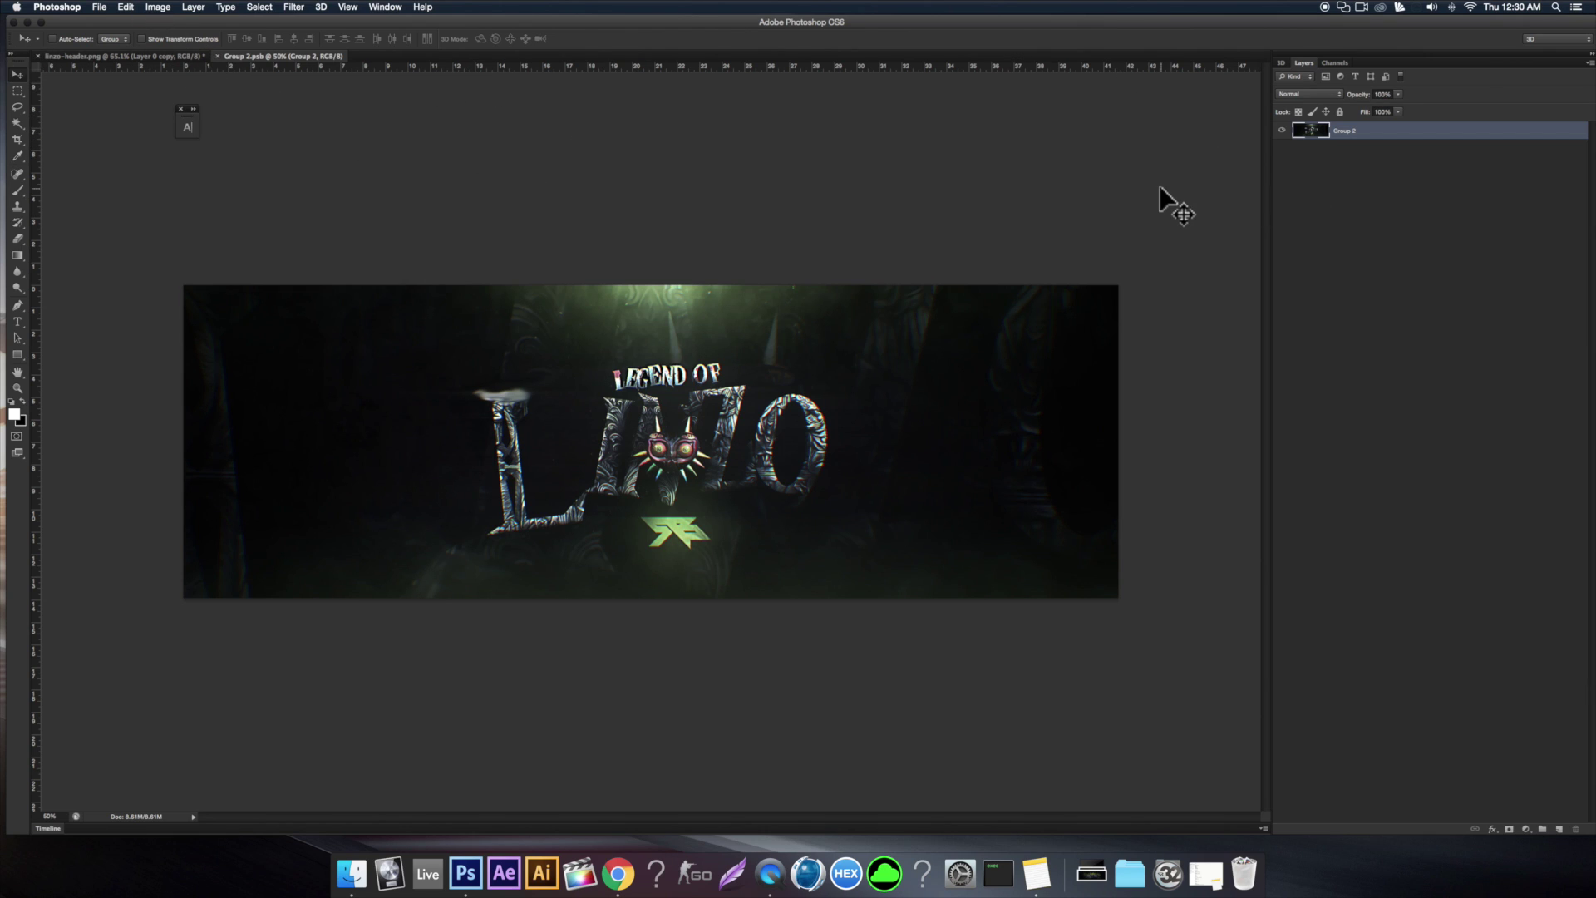
pyautogui.press('super+j')
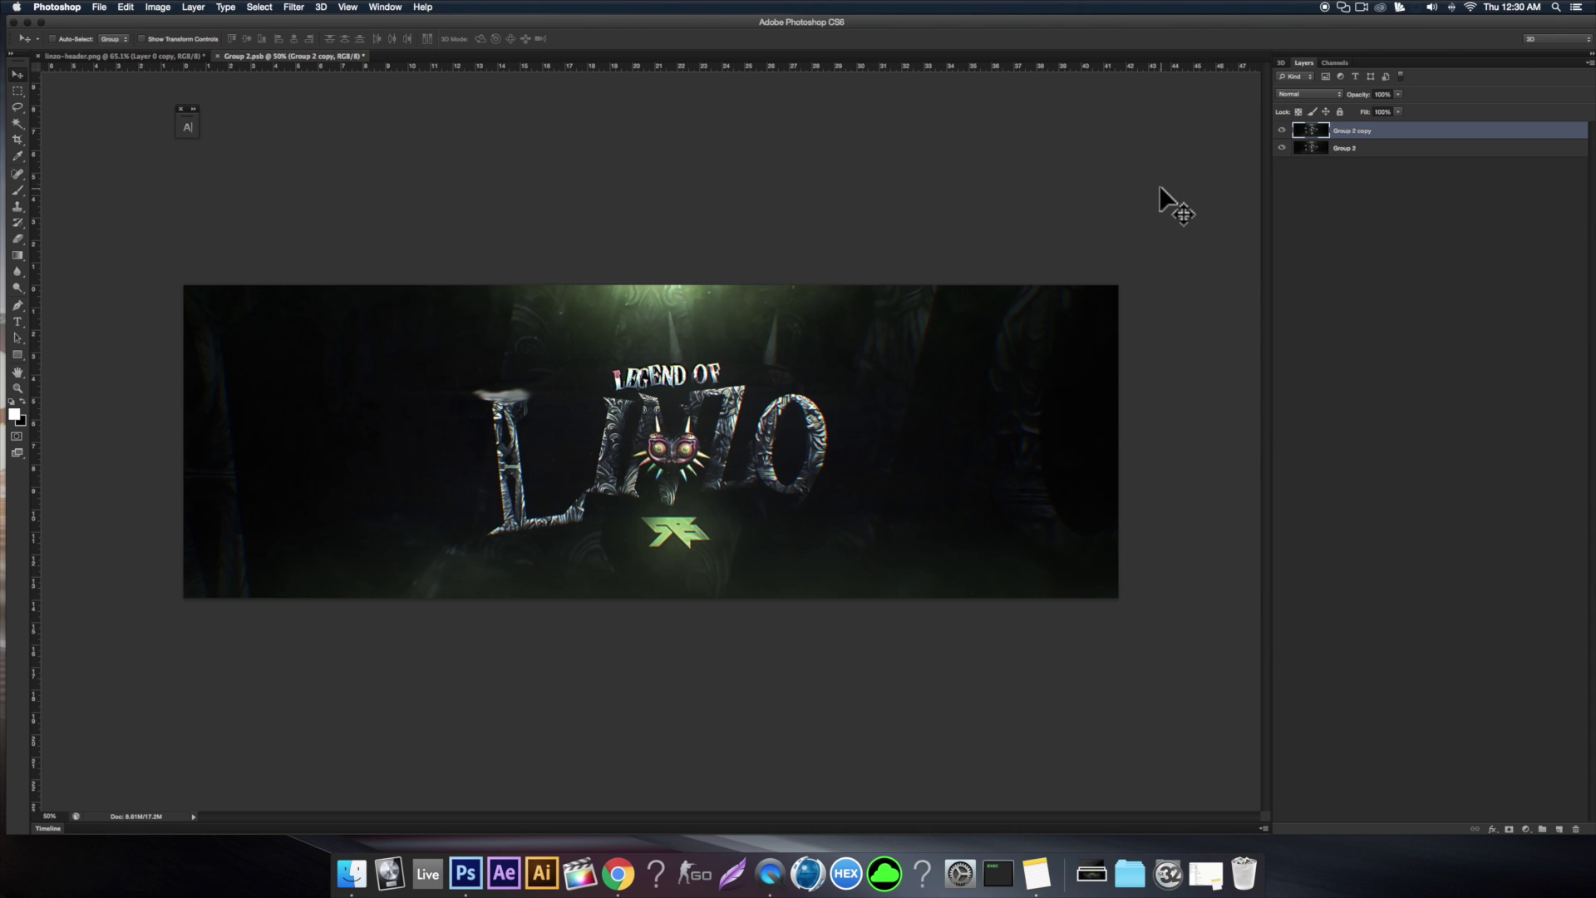
pyautogui.press('super+u')
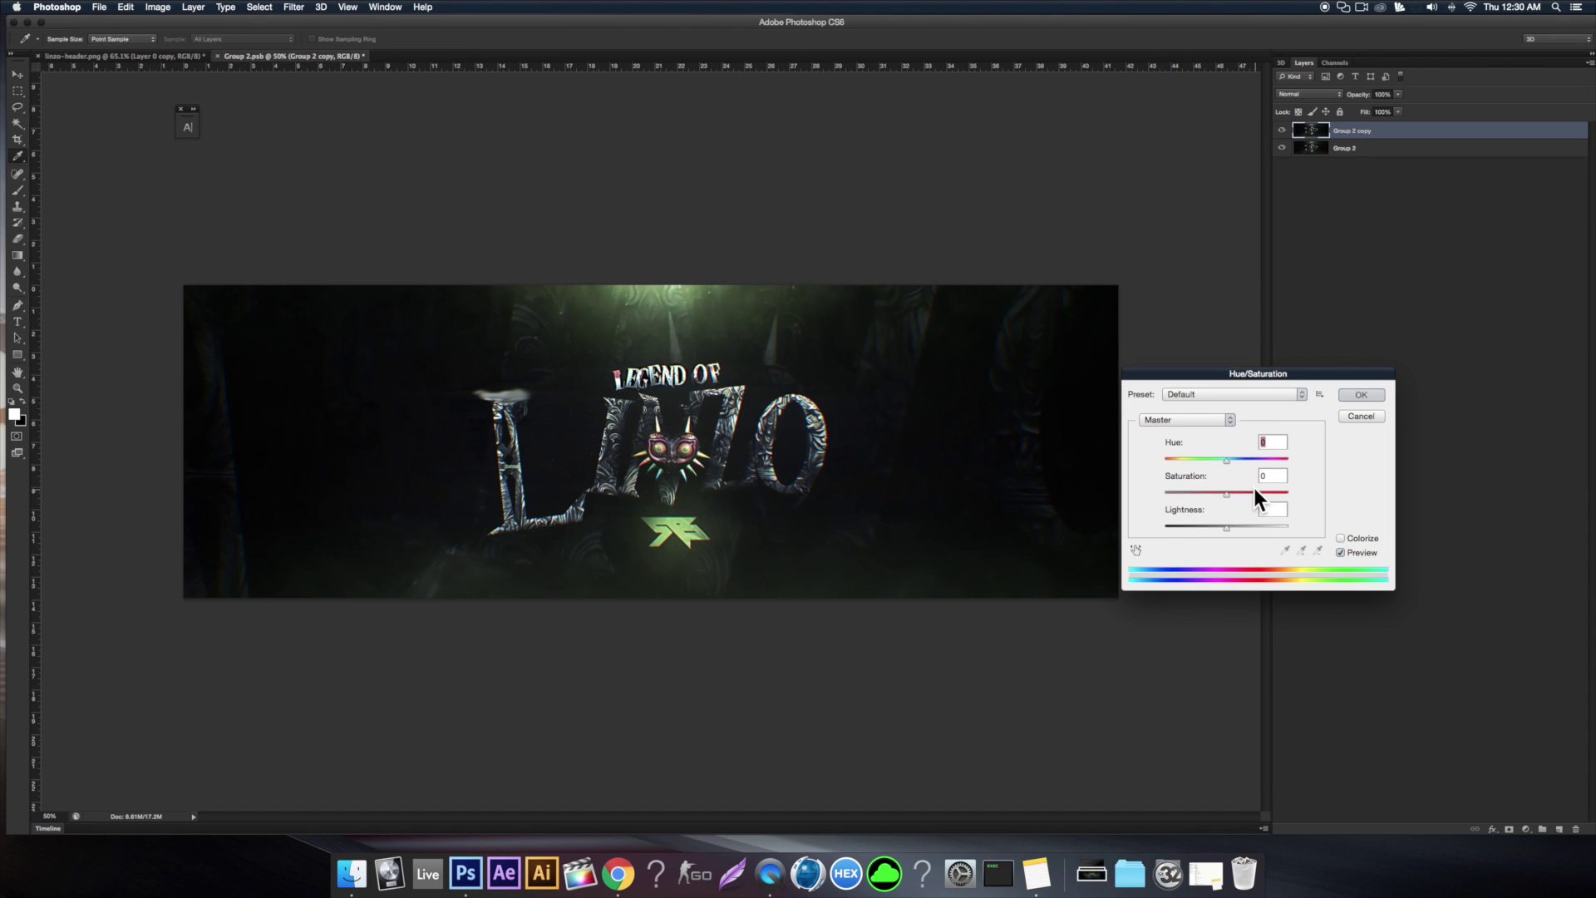
# Turn Group 2 copy black with Lightness -100 and set it to Overlay blending
pyautogui.moveTo(1220, 525); pyautogui.dragTo(1138, 516)
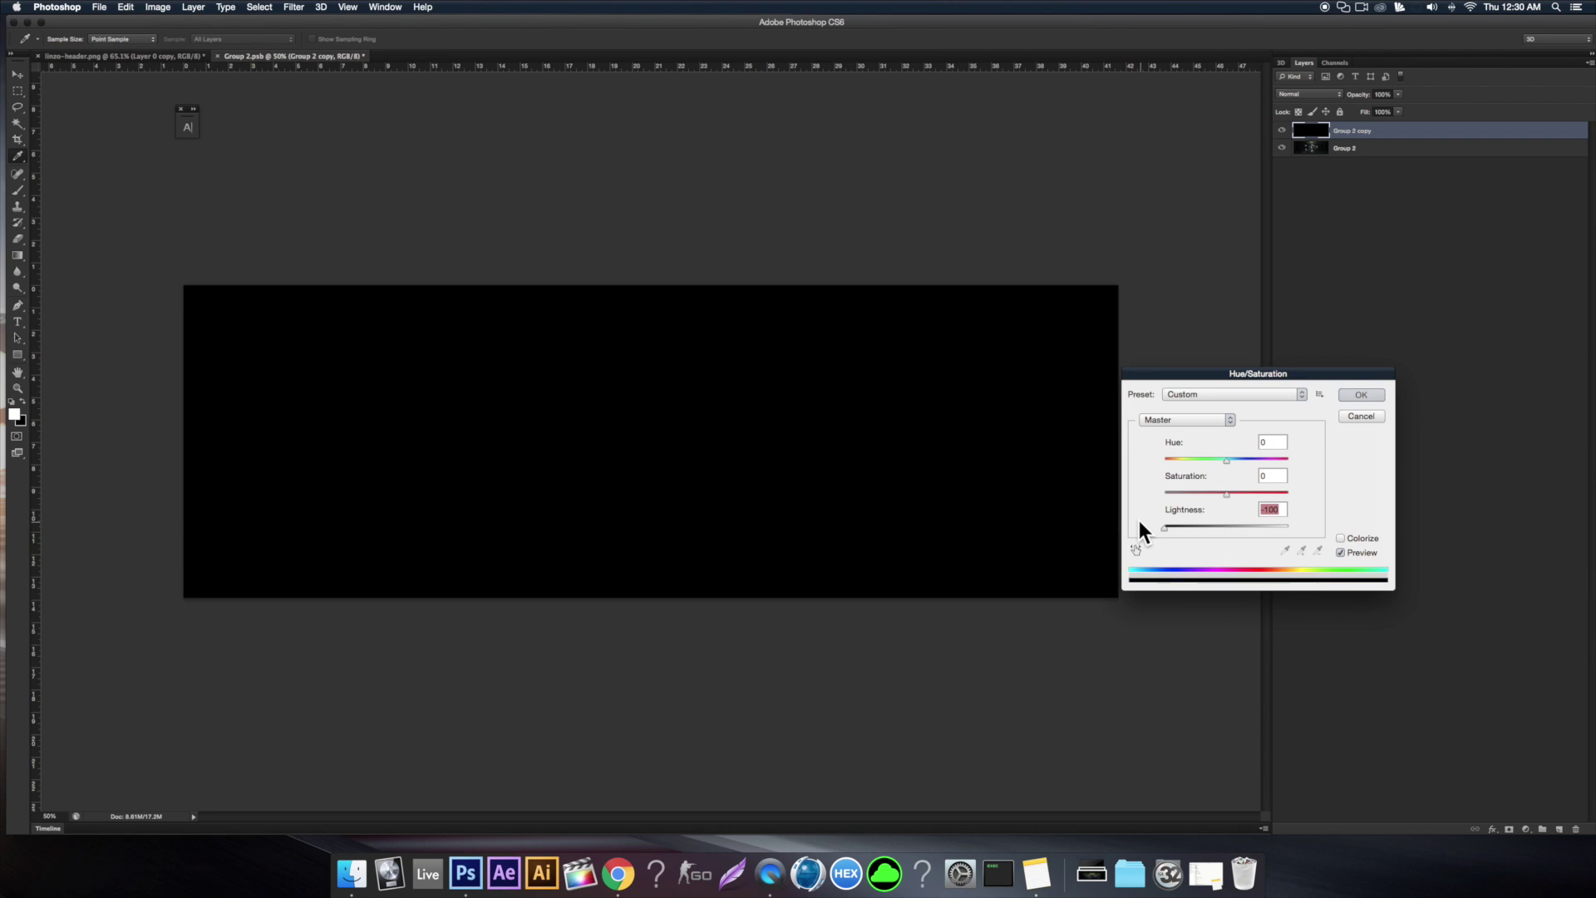
pyautogui.press('Return')
pyautogui.click(1312, 92)
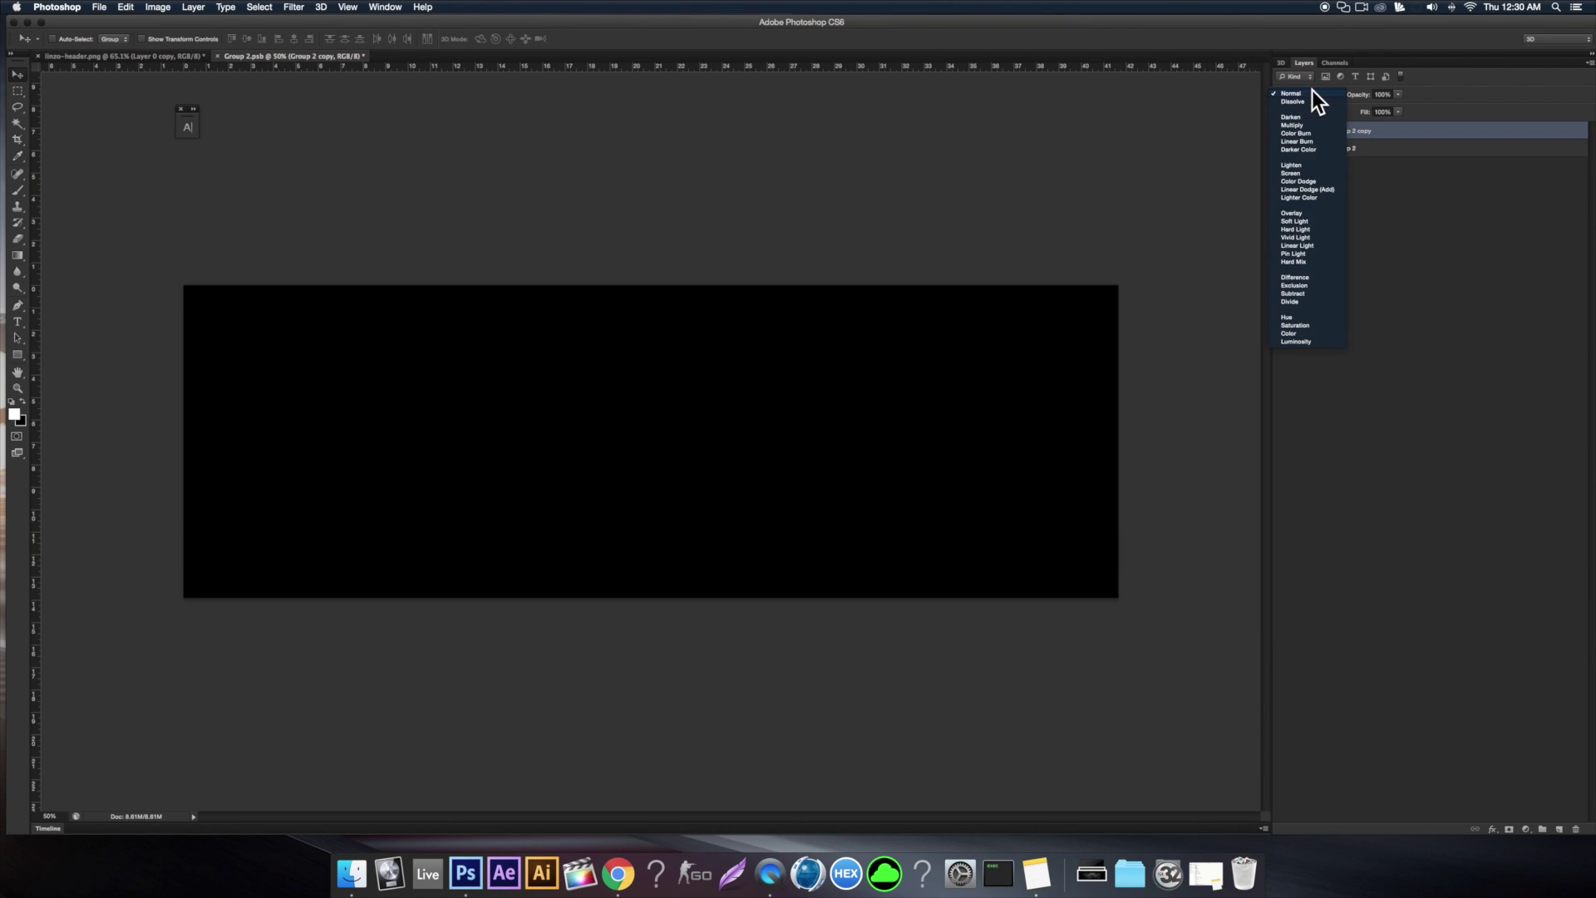
pyautogui.click(1296, 214)
# After a failed opacity edit on the copy, set Group 2's opacity to 98%
pyautogui.click(1386, 94)
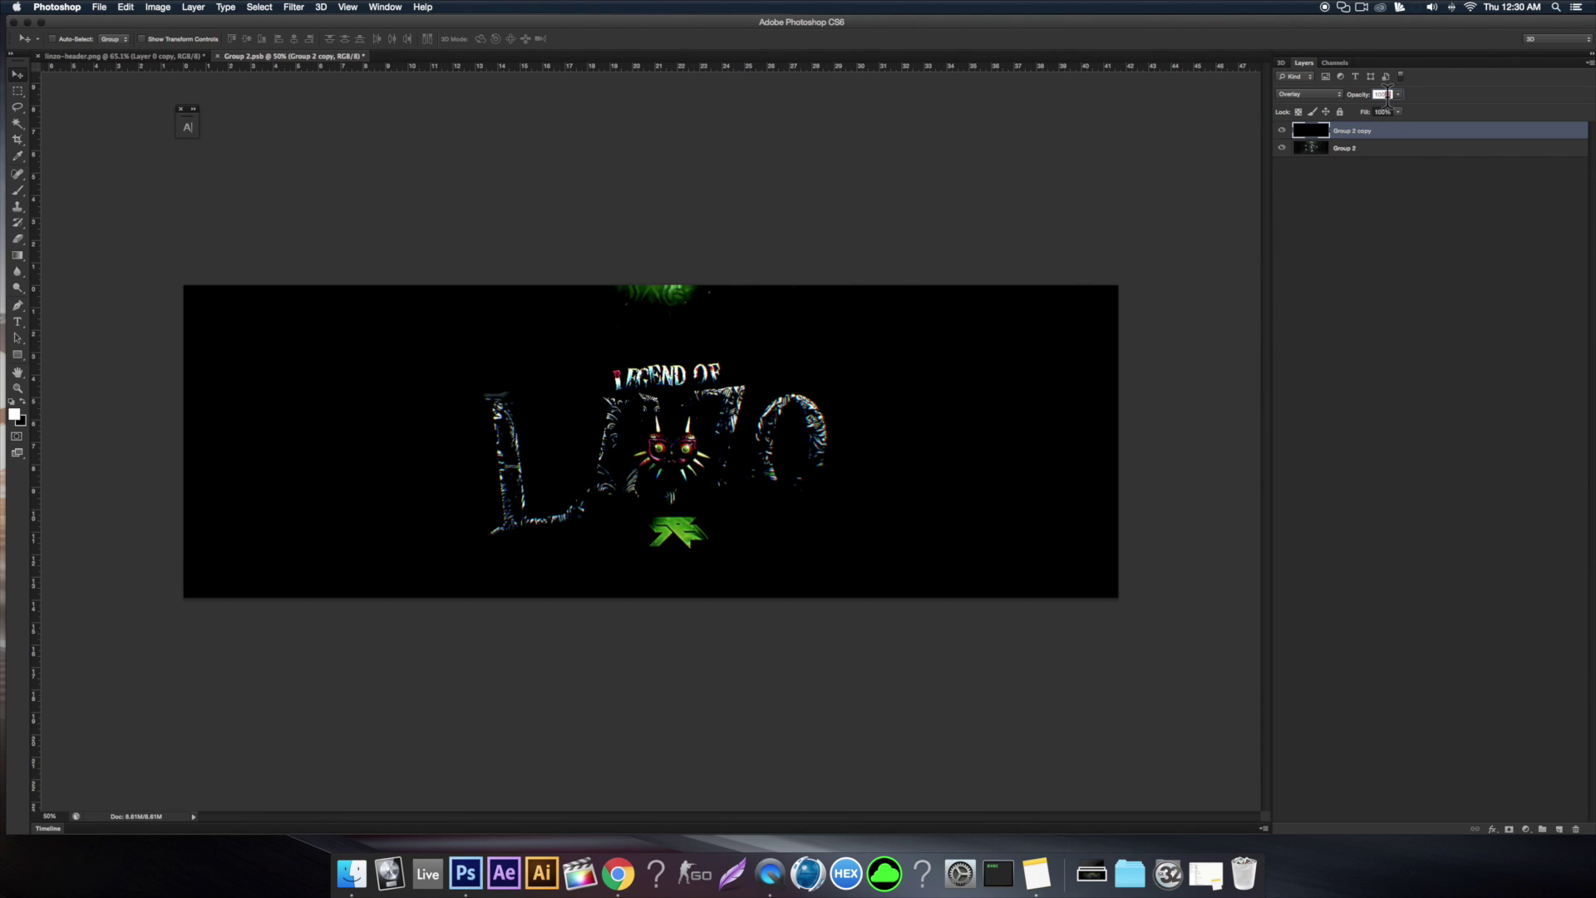
pyautogui.press('BackSpace')
pyautogui.press('Return')
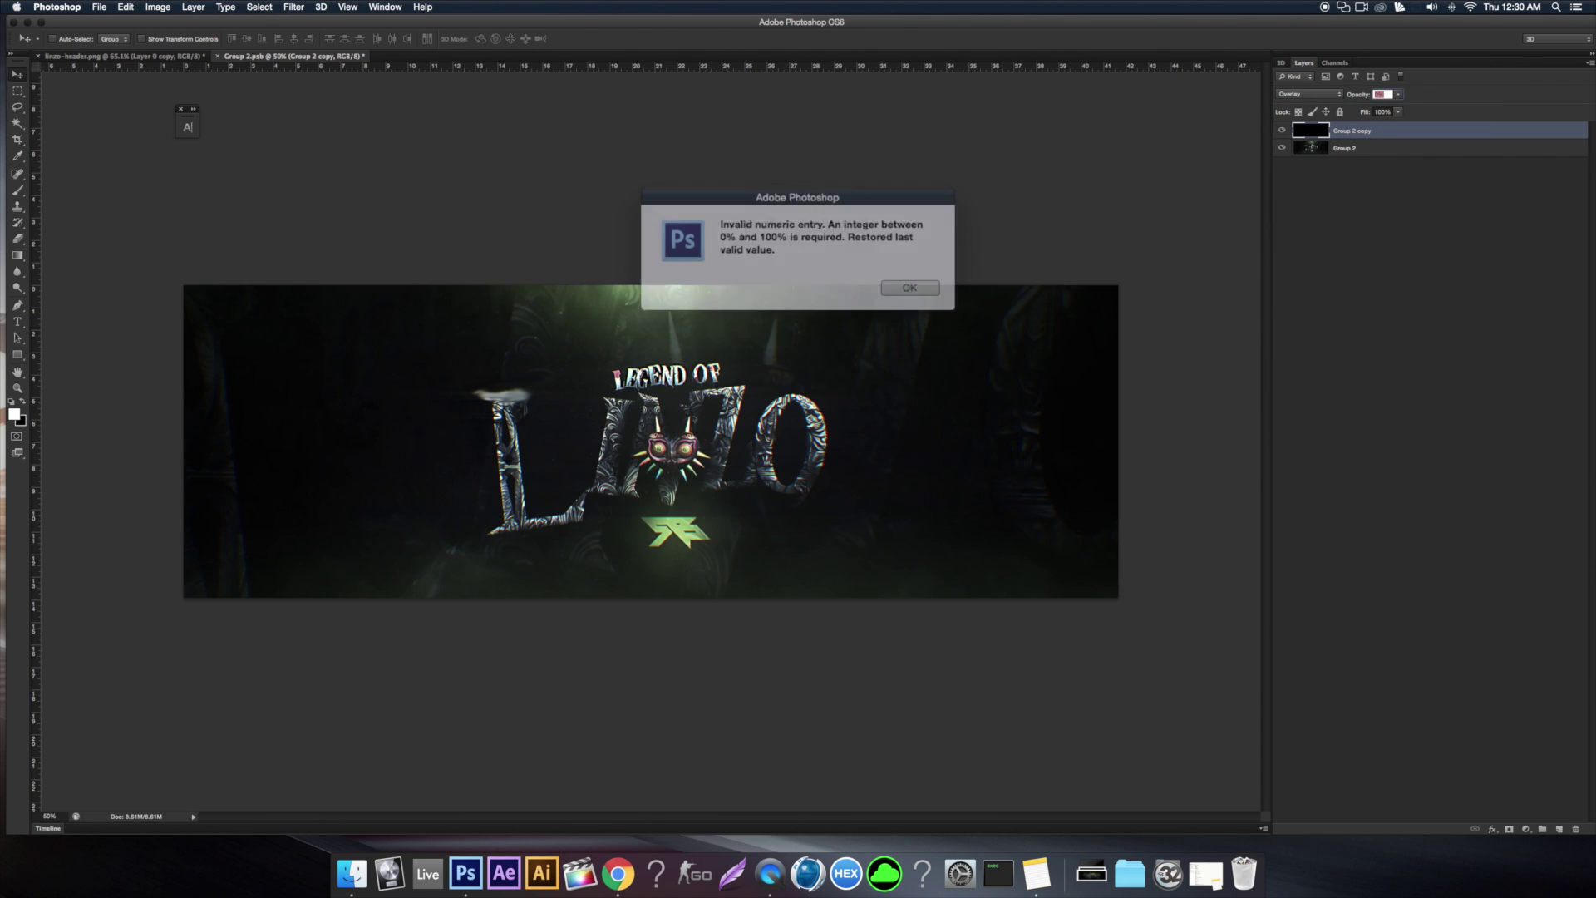
pyautogui.press('Return')
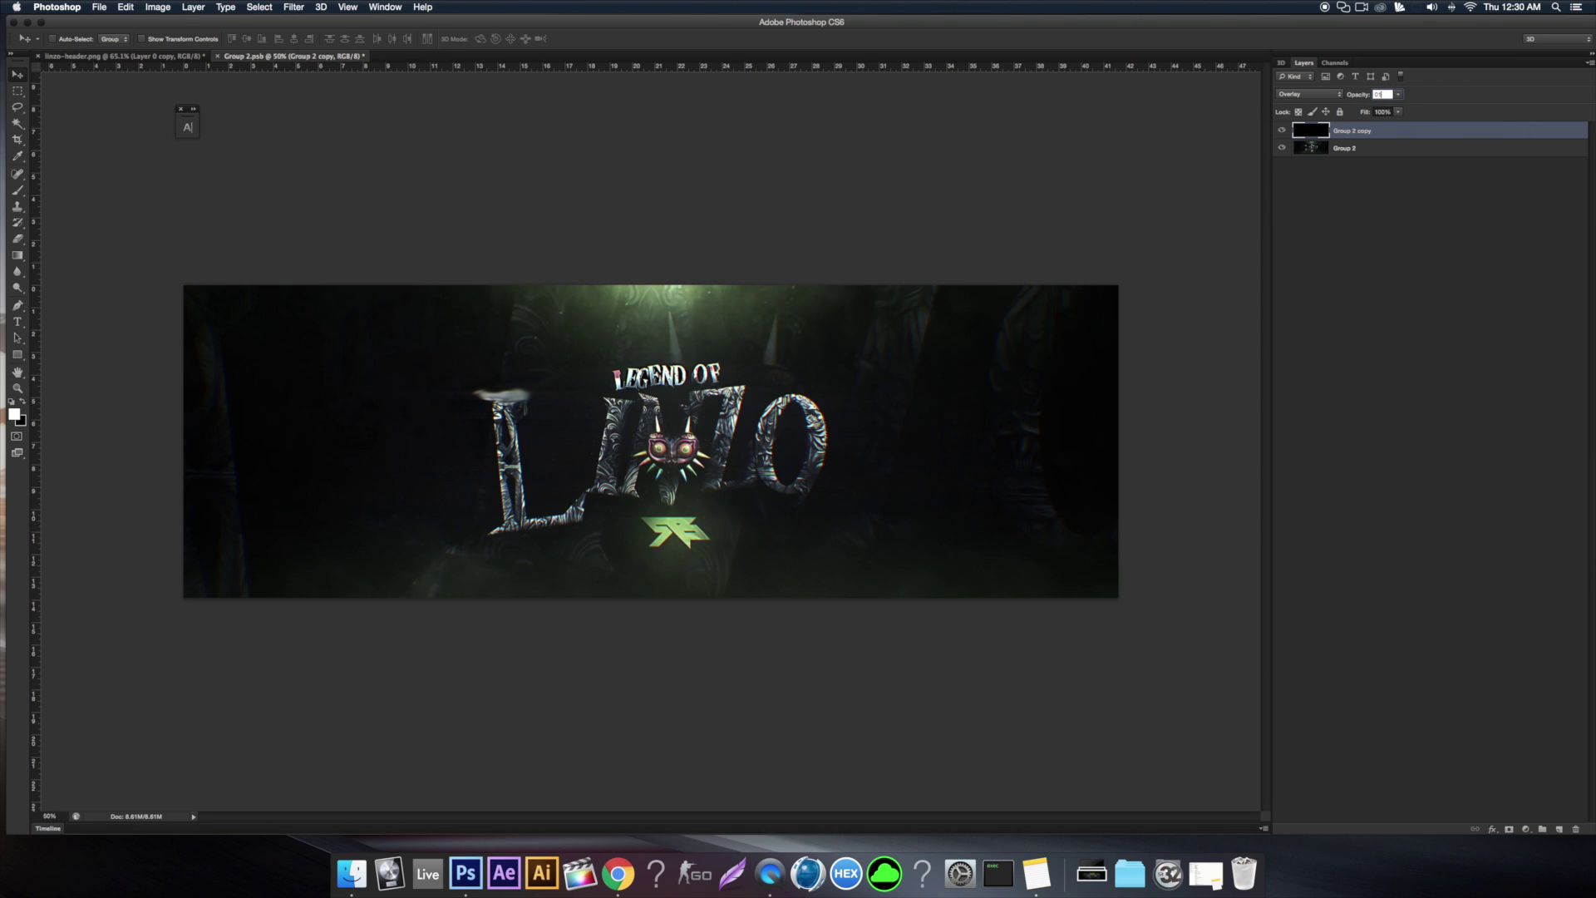
pyautogui.write('1')
pyautogui.click(1328, 147)
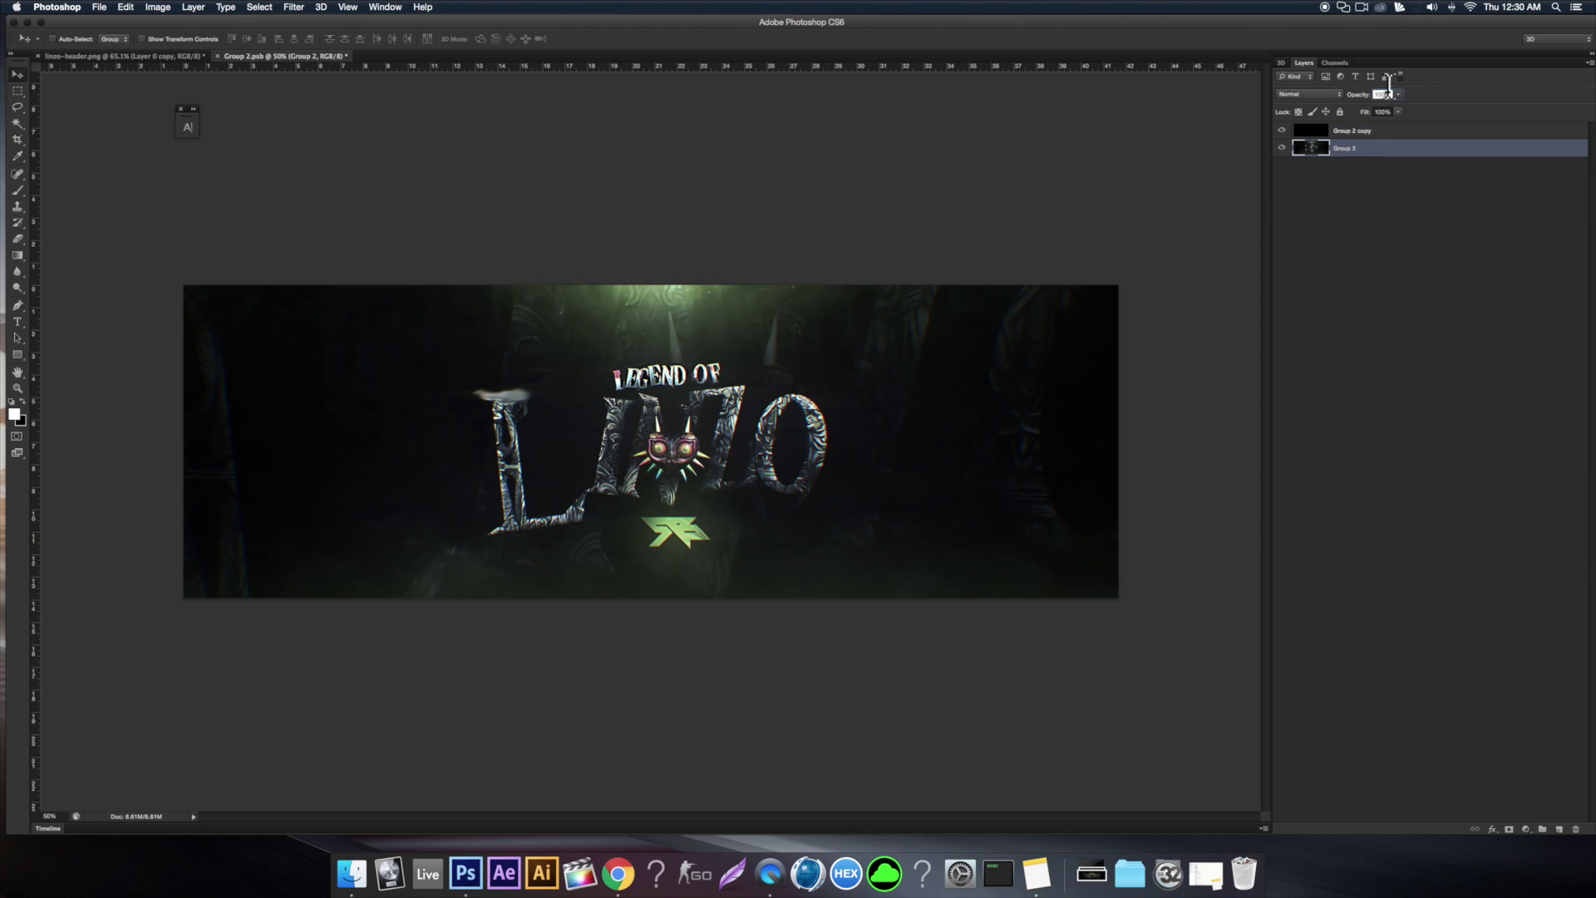
pyautogui.click(1385, 94)
pyautogui.write('98')
pyautogui.press('Return')
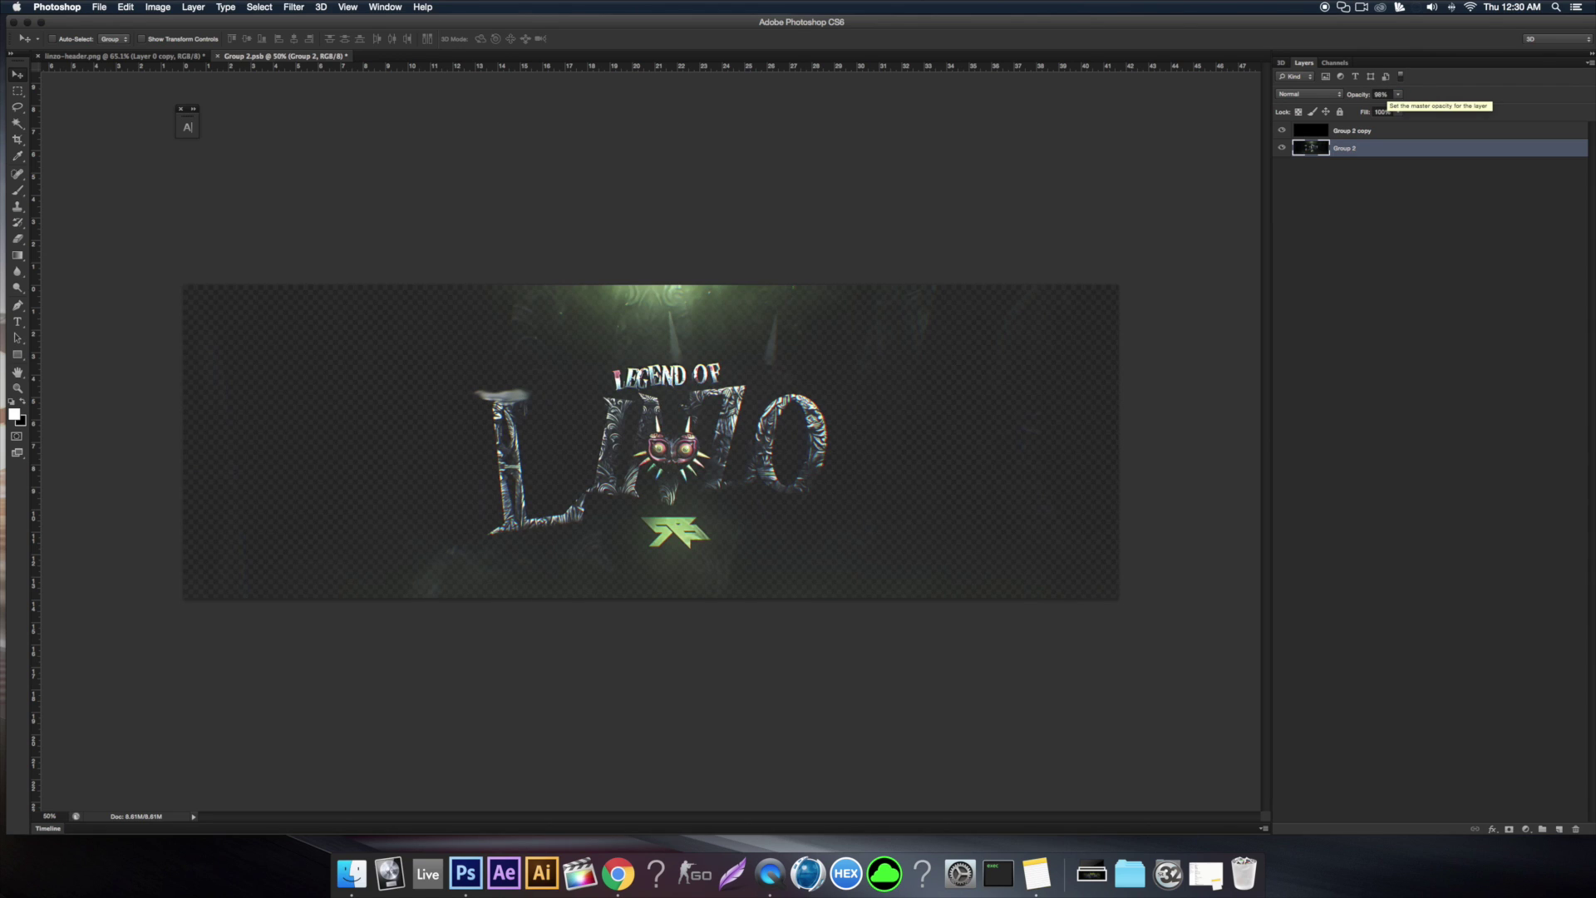
pyautogui.click(98, 8)
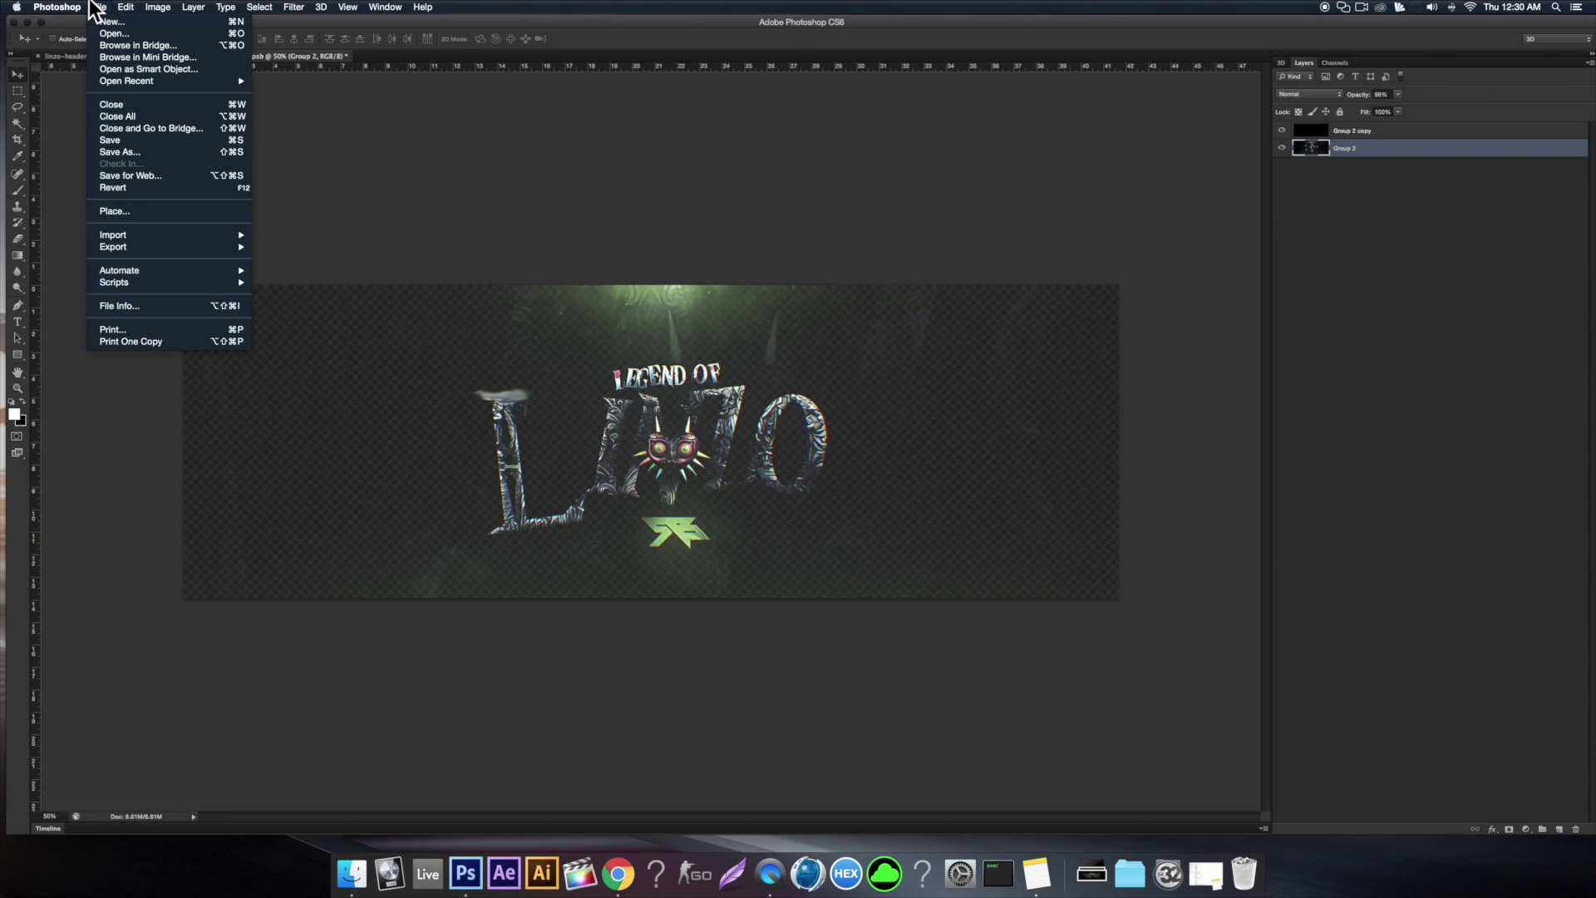
# Open Save for Web and pan across the header's PNG-24 export preview
pyautogui.click(181, 175)
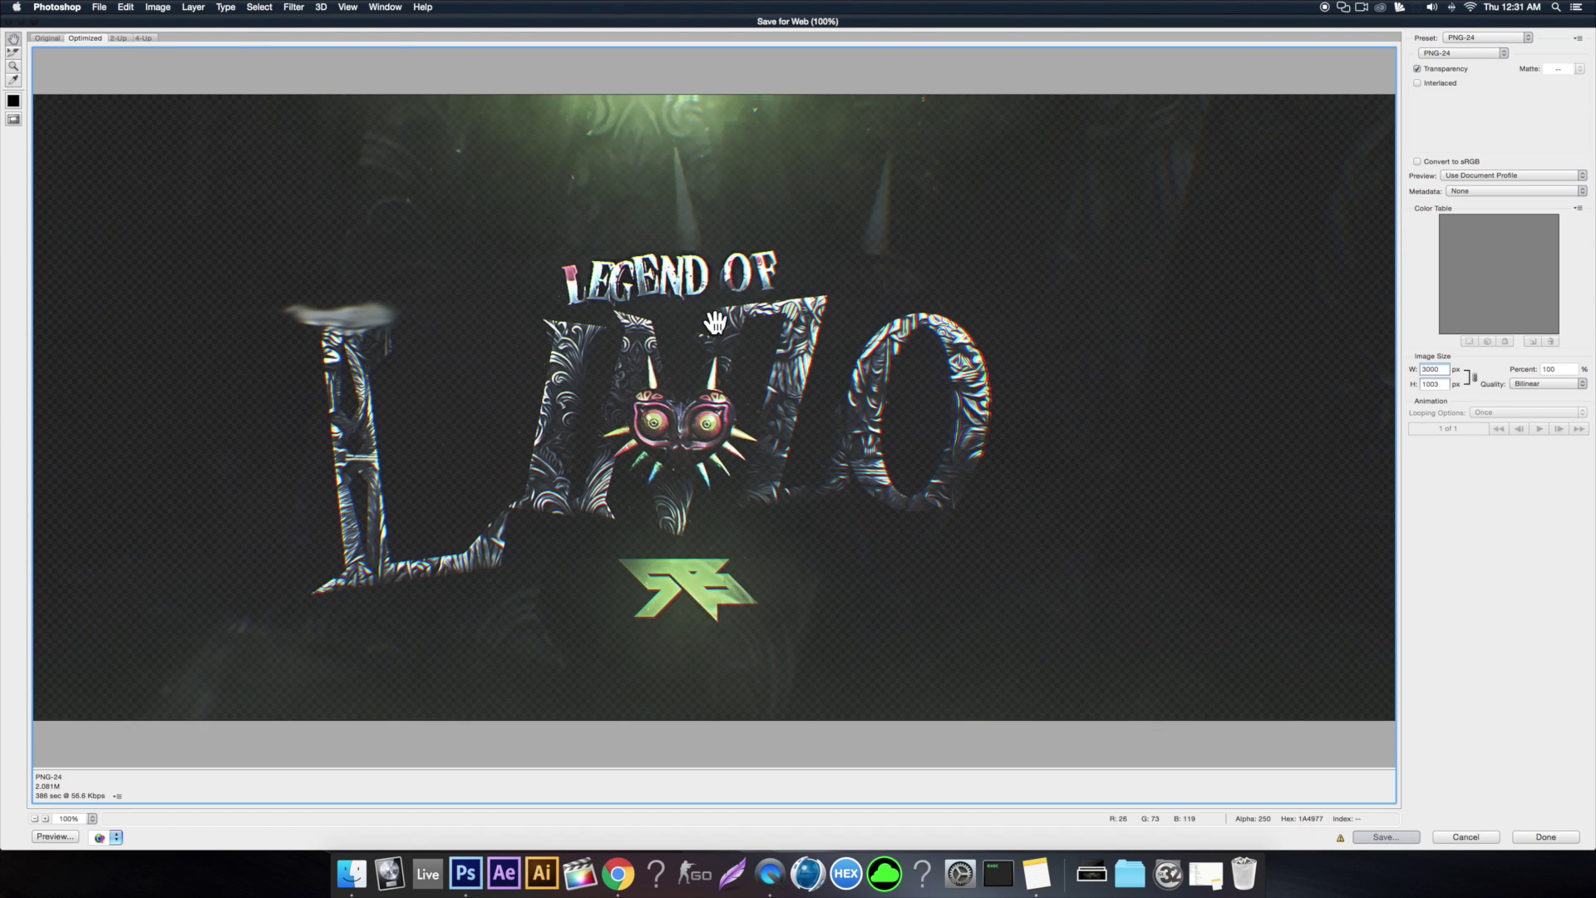
pyautogui.moveTo(723, 331); pyautogui.dragTo(345, 366)
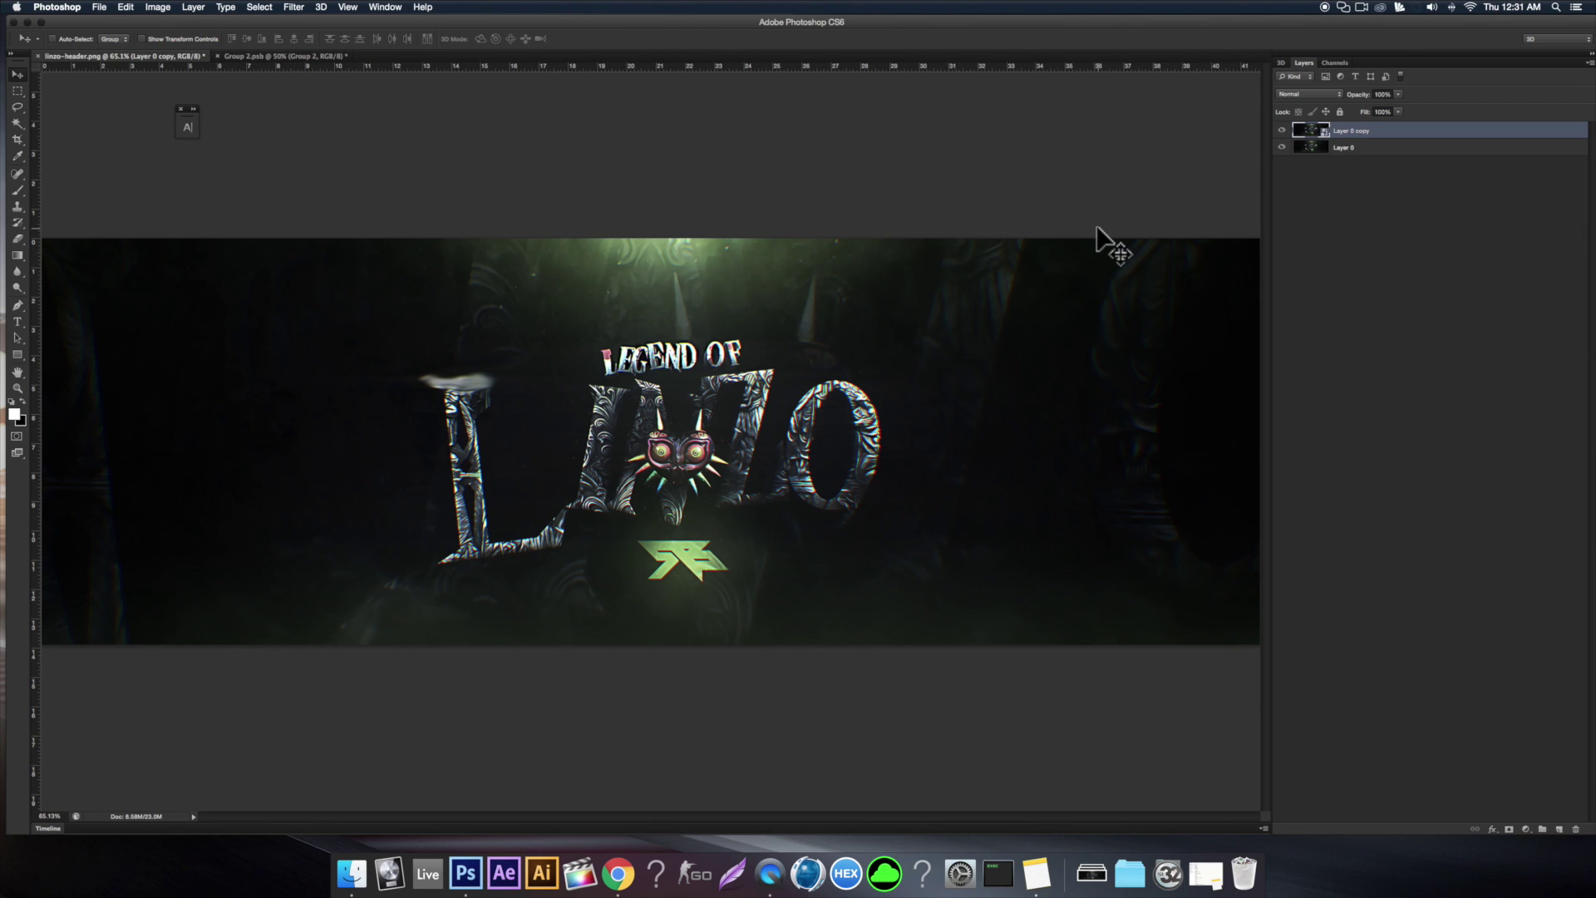
# Delete and restore Layer 0 copy twice, ending with the copy present
pyautogui.press('Delete')
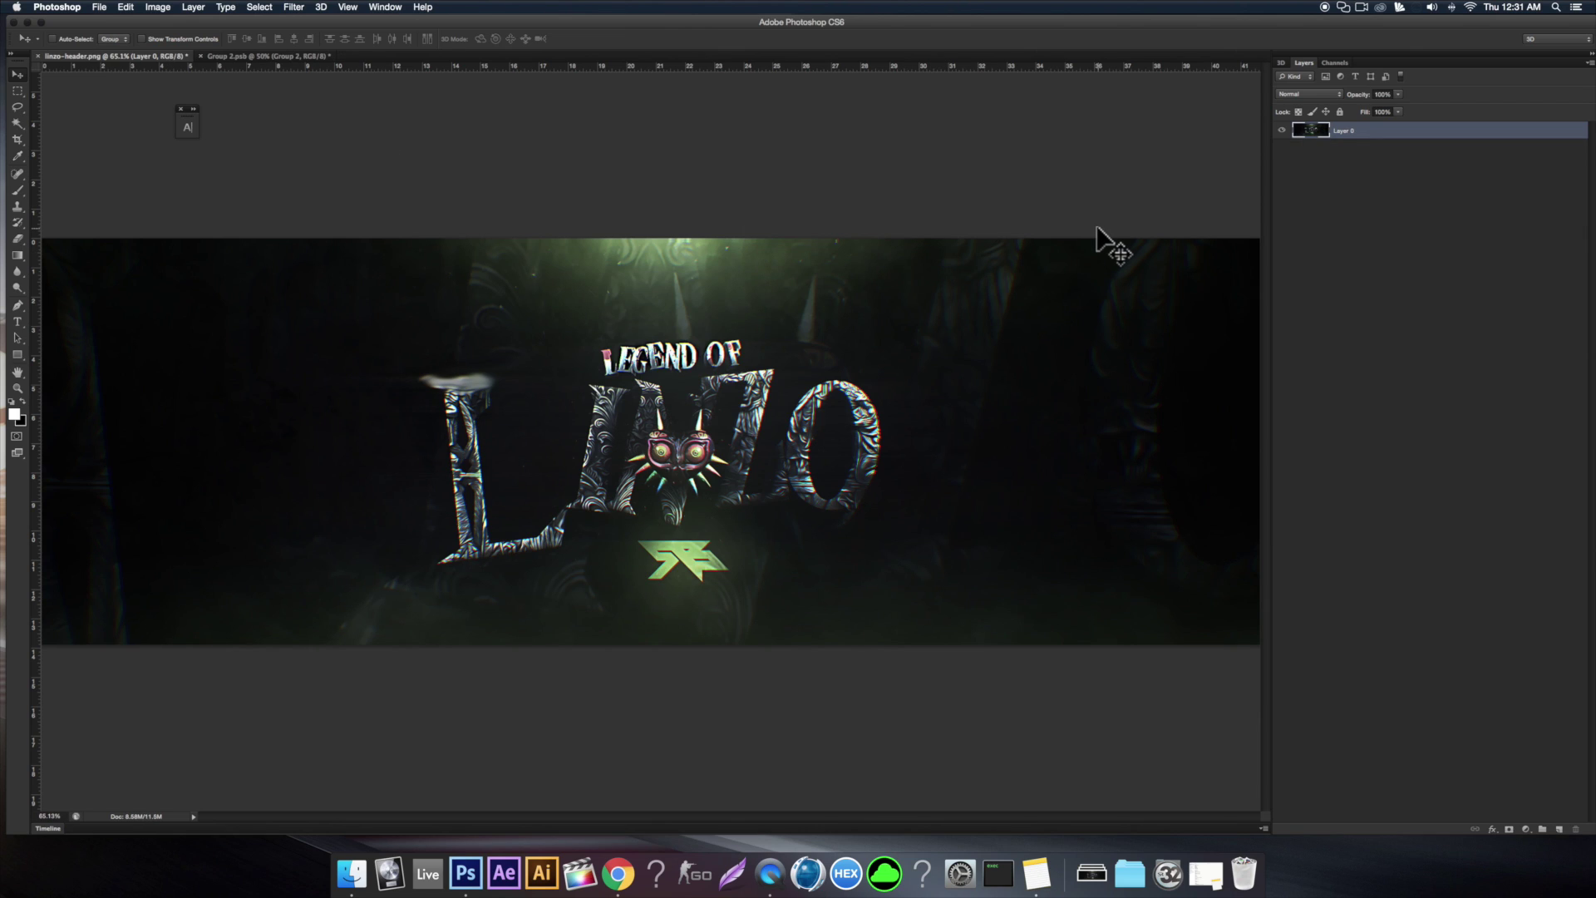
pyautogui.hotkey('ctrl', 'j')
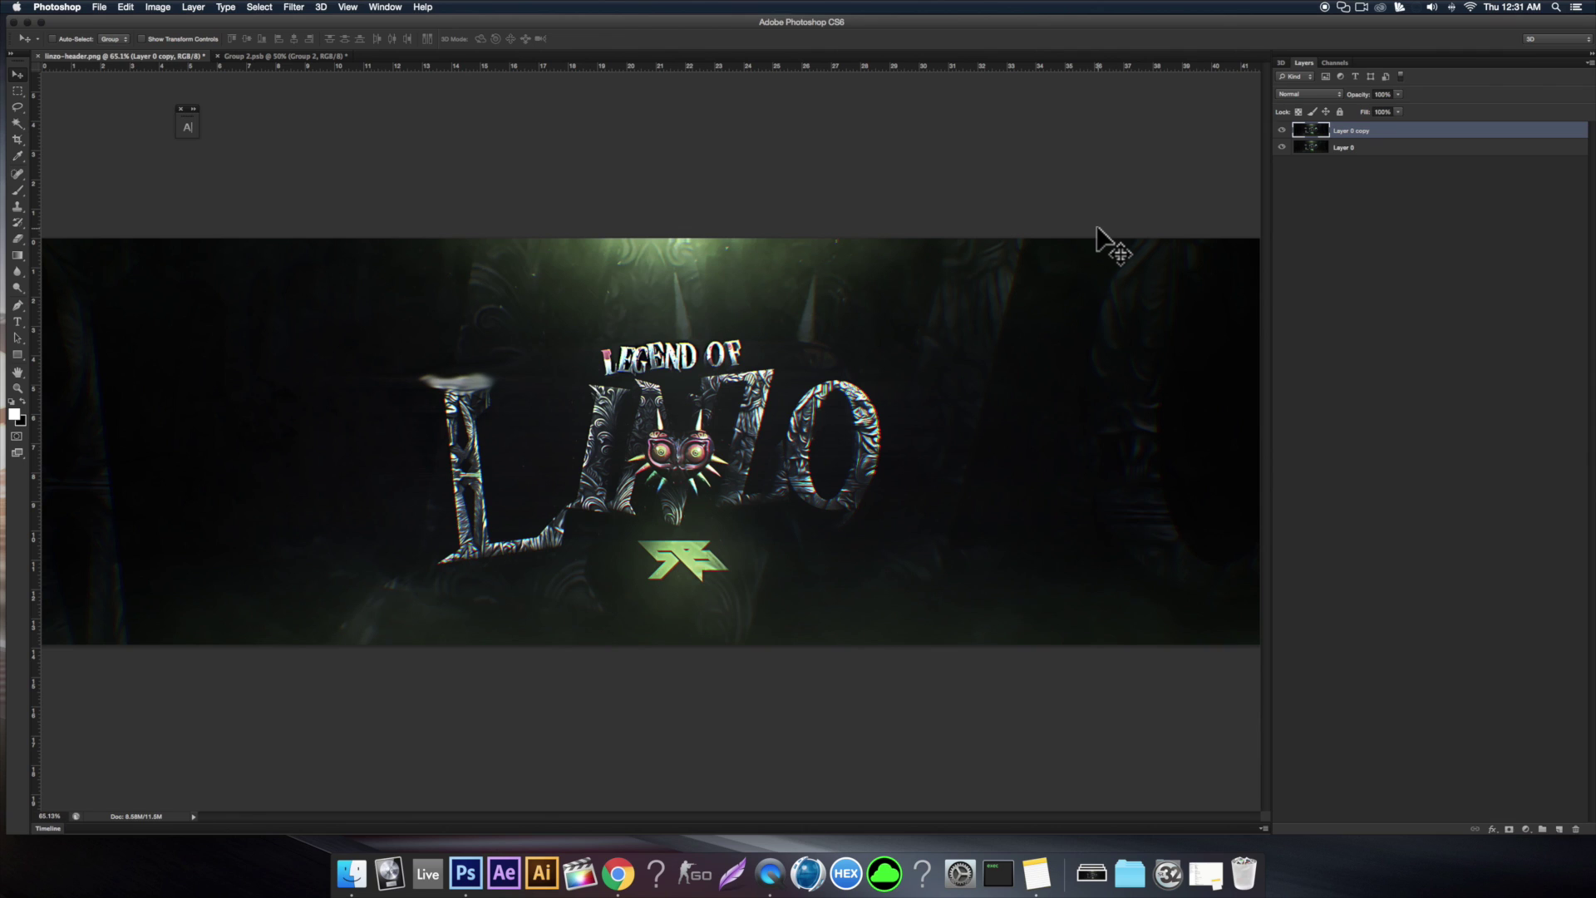
pyautogui.press('Delete')
pyautogui.hotkey('ctrl', 'j')
# Apply Smart Blur to the layer copy with Radius 50.7, Quality High and Threshold 88.1
pyautogui.click(293, 7)
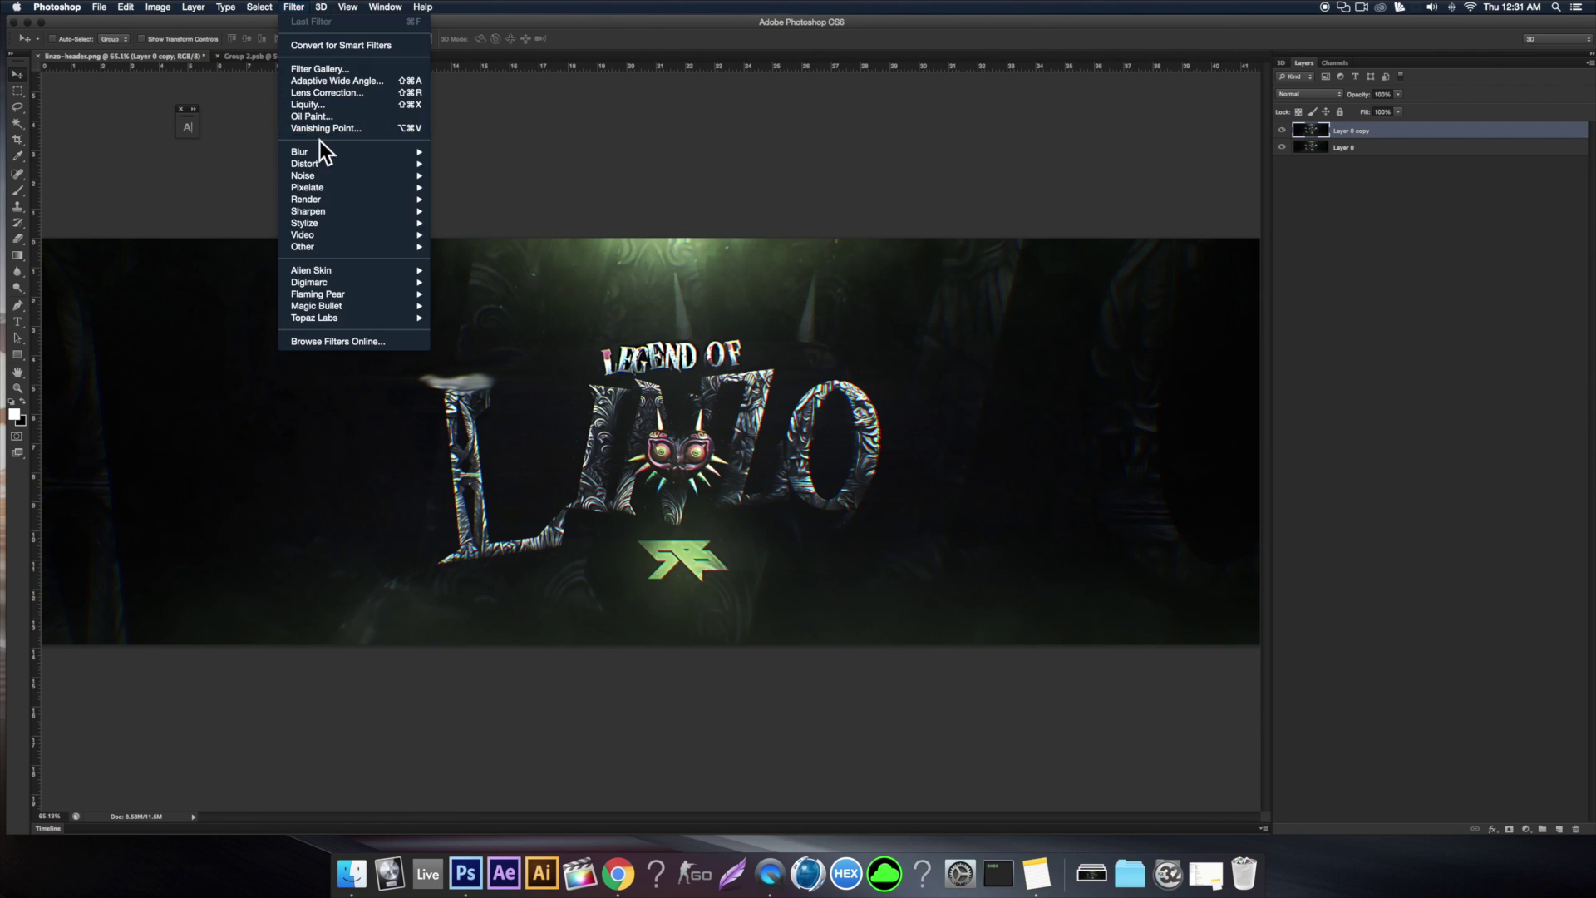
pyautogui.moveTo(321, 153)
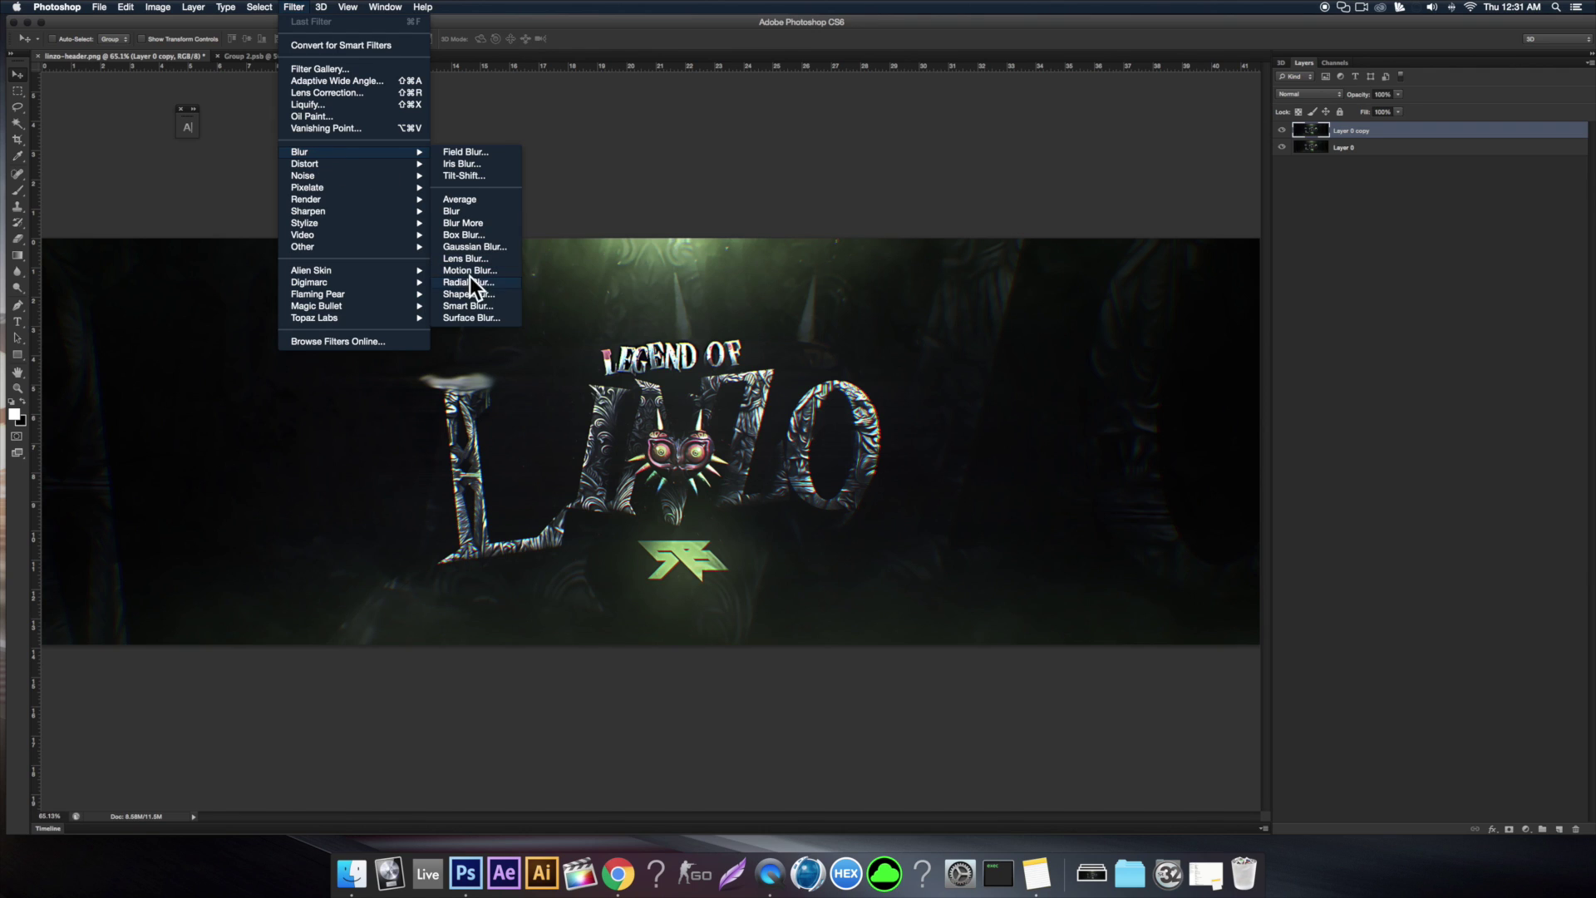
pyautogui.click(481, 305)
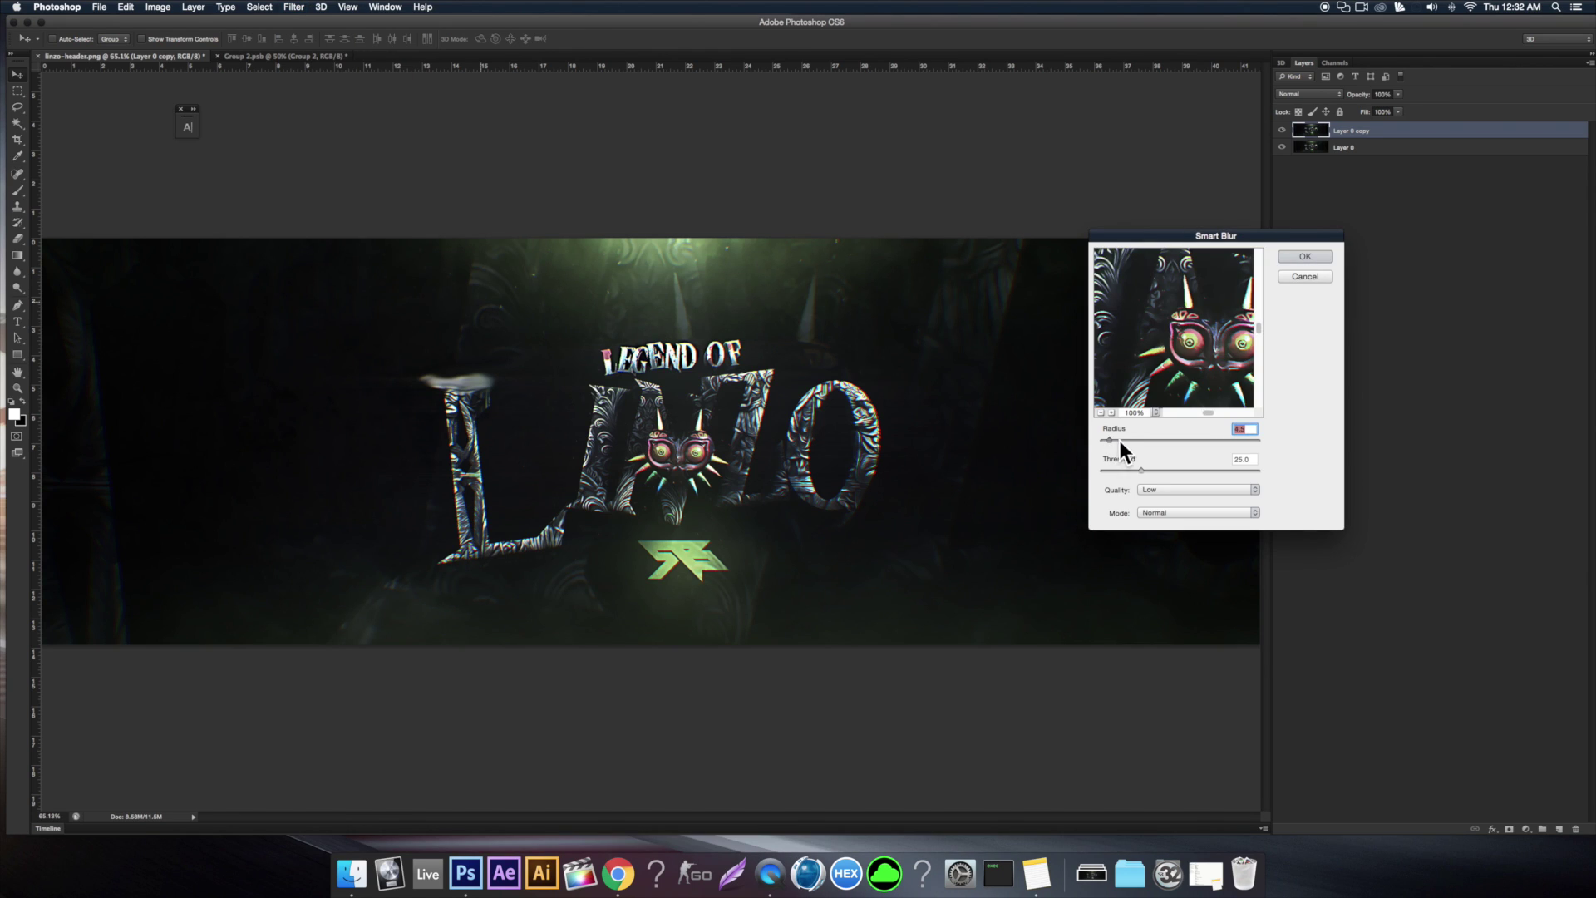
pyautogui.moveTo(1119, 441); pyautogui.dragTo(1266, 448)
pyautogui.click(1164, 491)
pyautogui.click(1169, 512)
pyautogui.moveTo(1157, 475); pyautogui.dragTo(1209, 470)
pyautogui.press('Return')
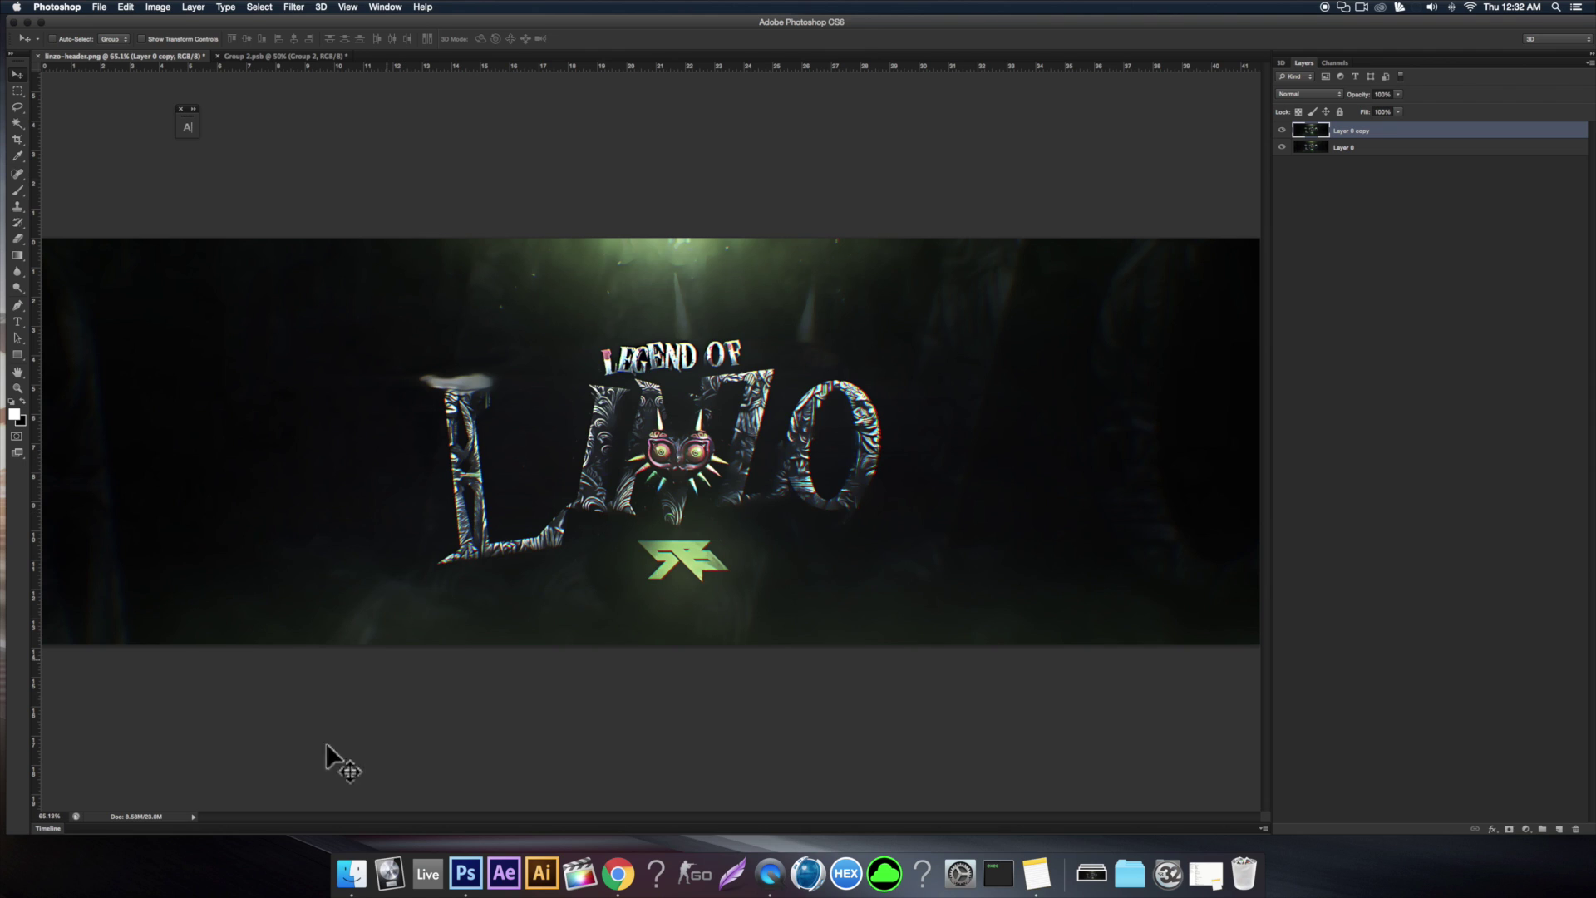
# Back in Photoshop, delete the blurred Layer 0 copy
pyautogui.click(237, 861)
pyautogui.click(393, 697)
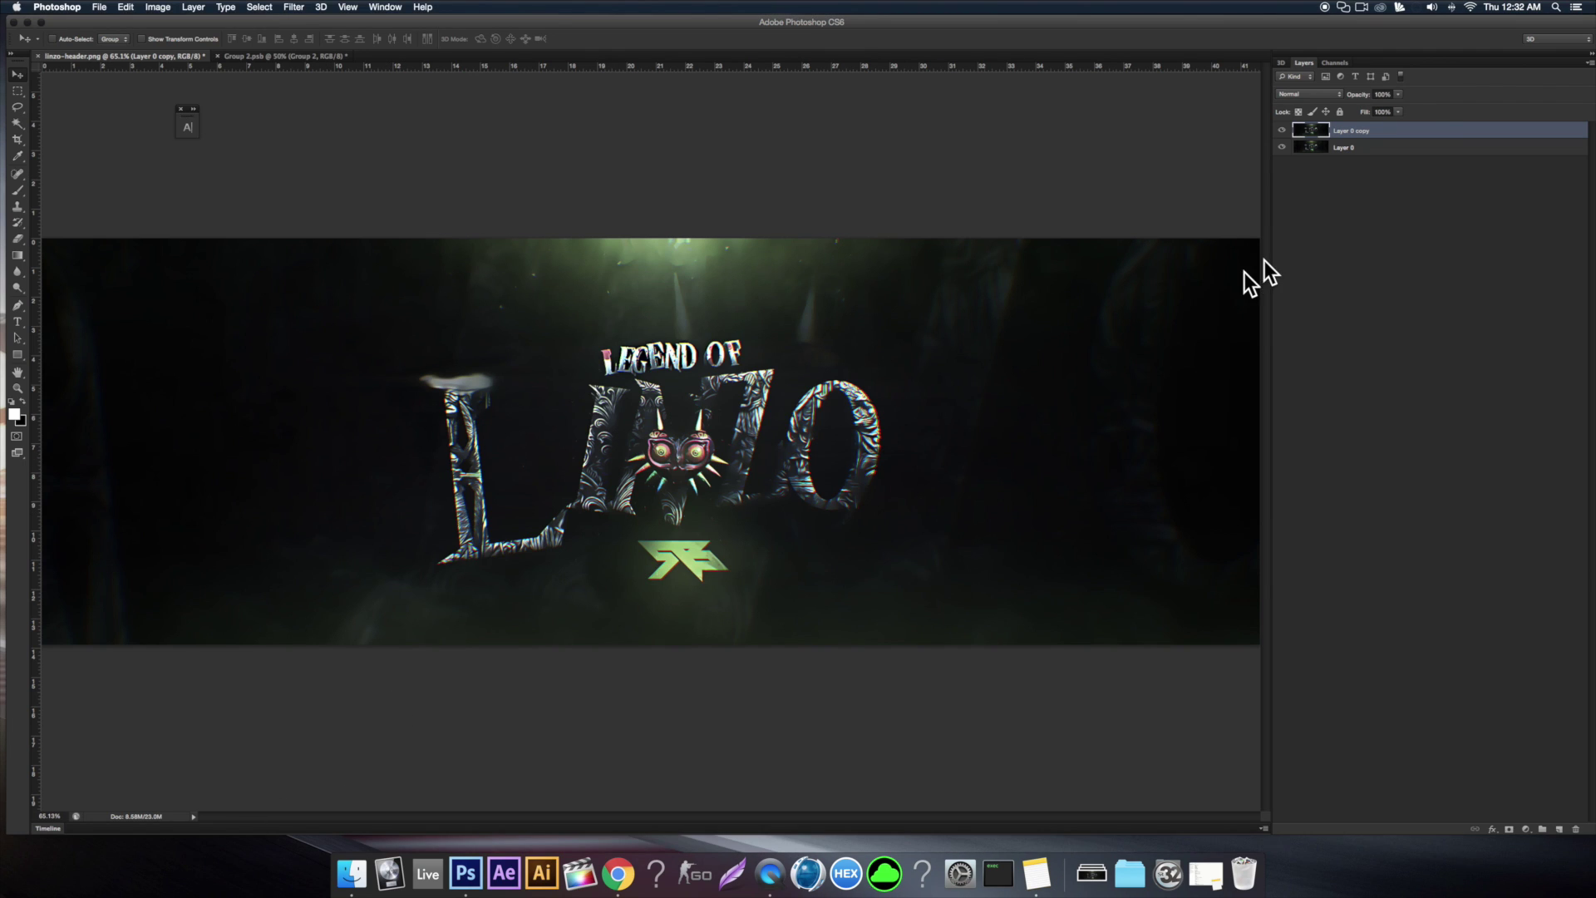
pyautogui.press('BackSpace')
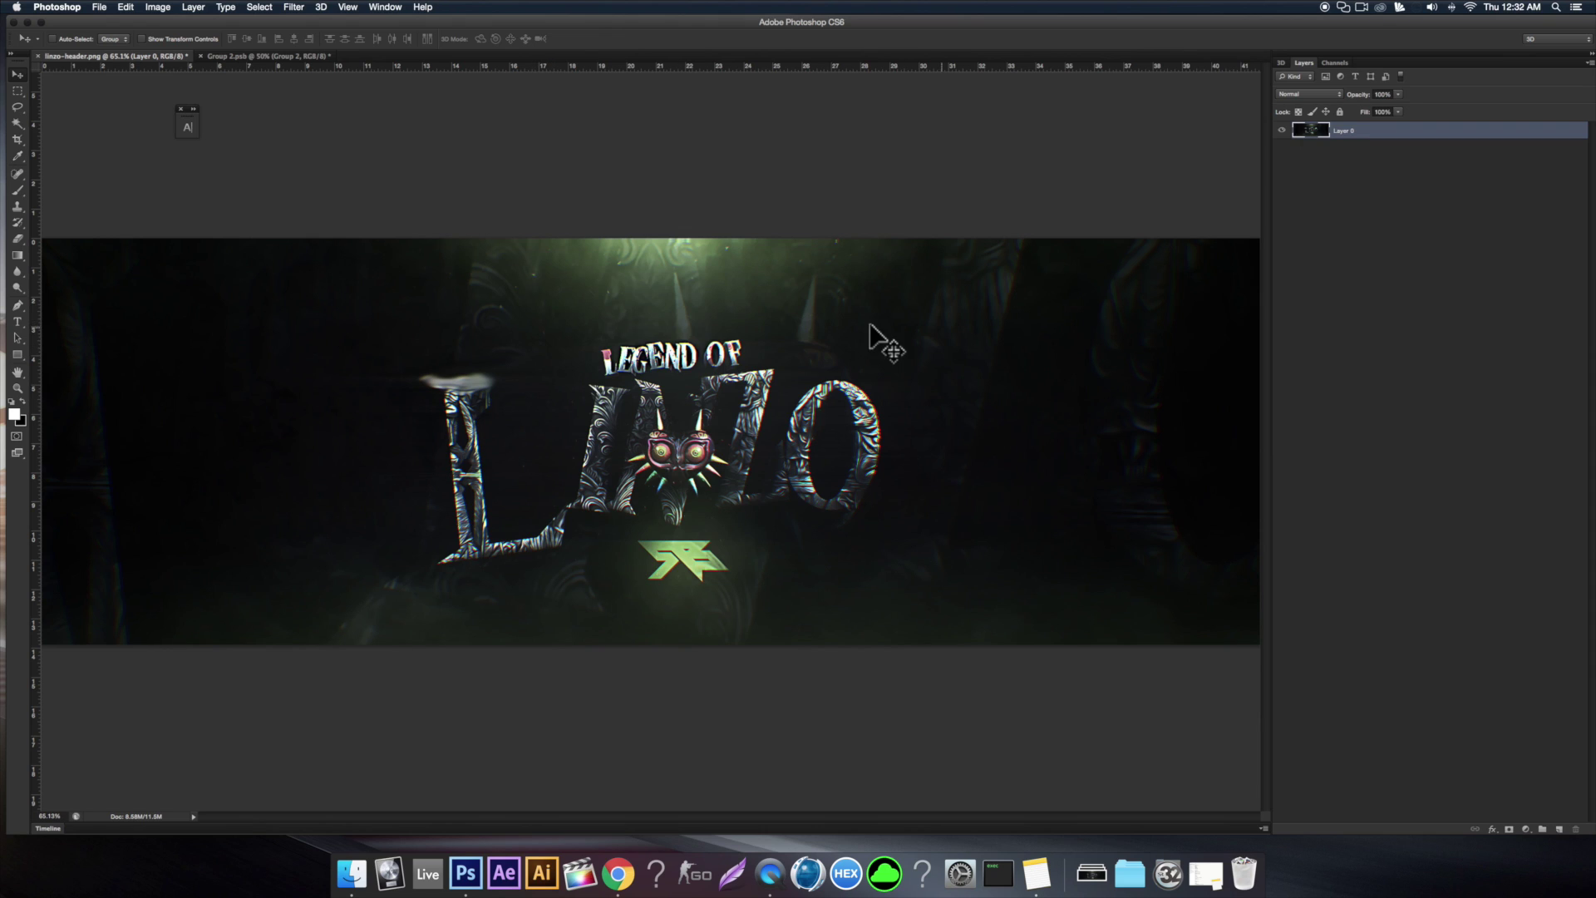
# Open the Smart Blur filter and set its mode to Overlay Edge
pyautogui.click(293, 7)
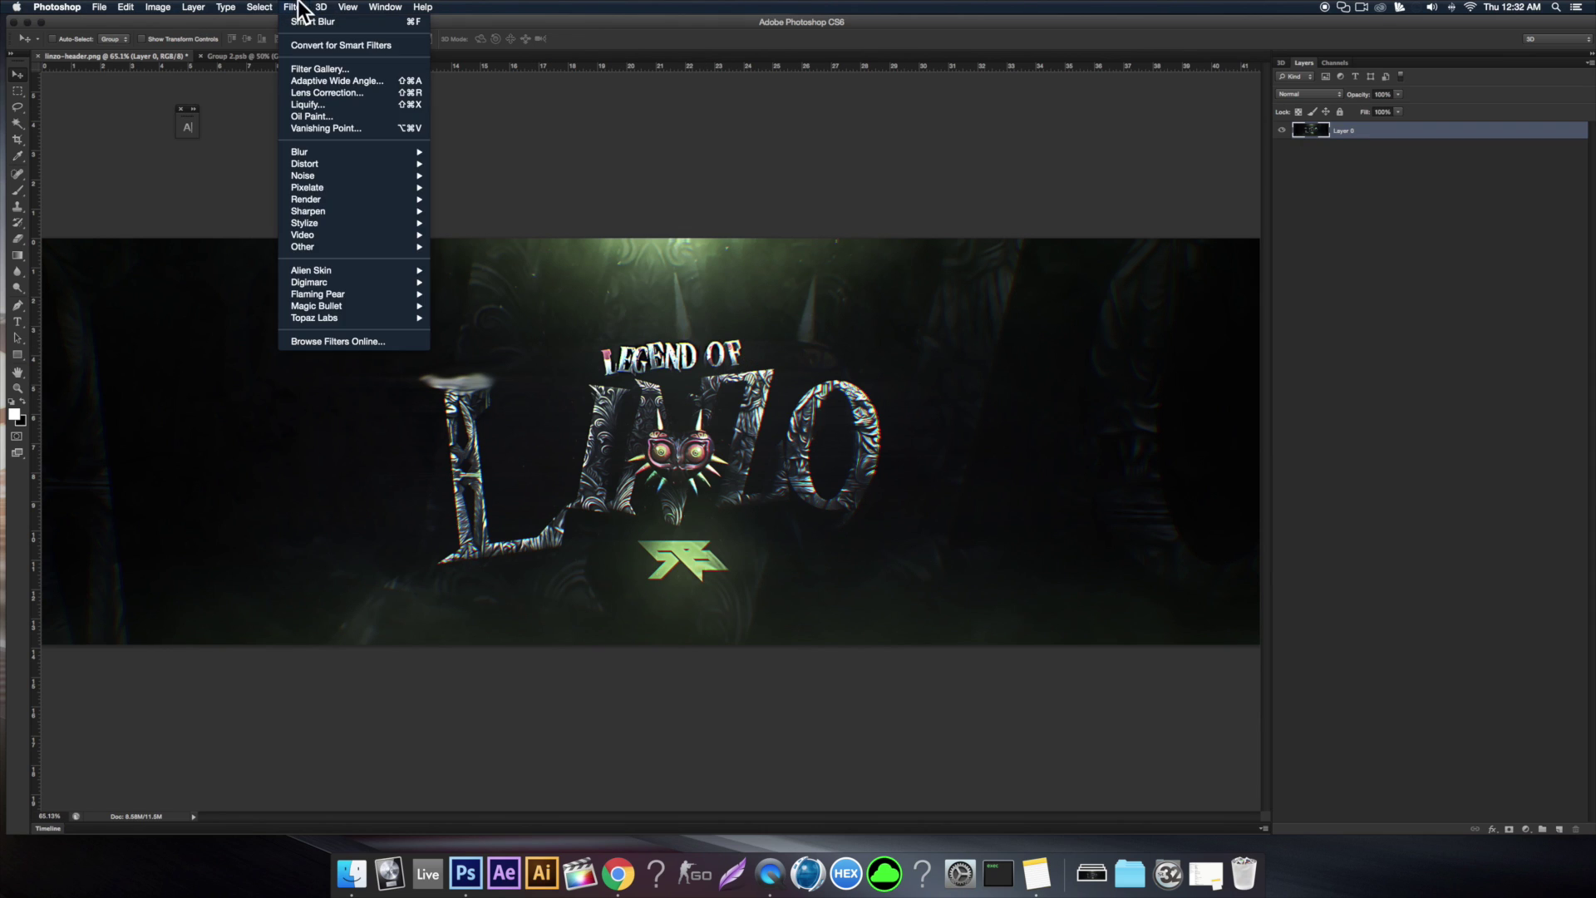
pyautogui.moveTo(366, 152)
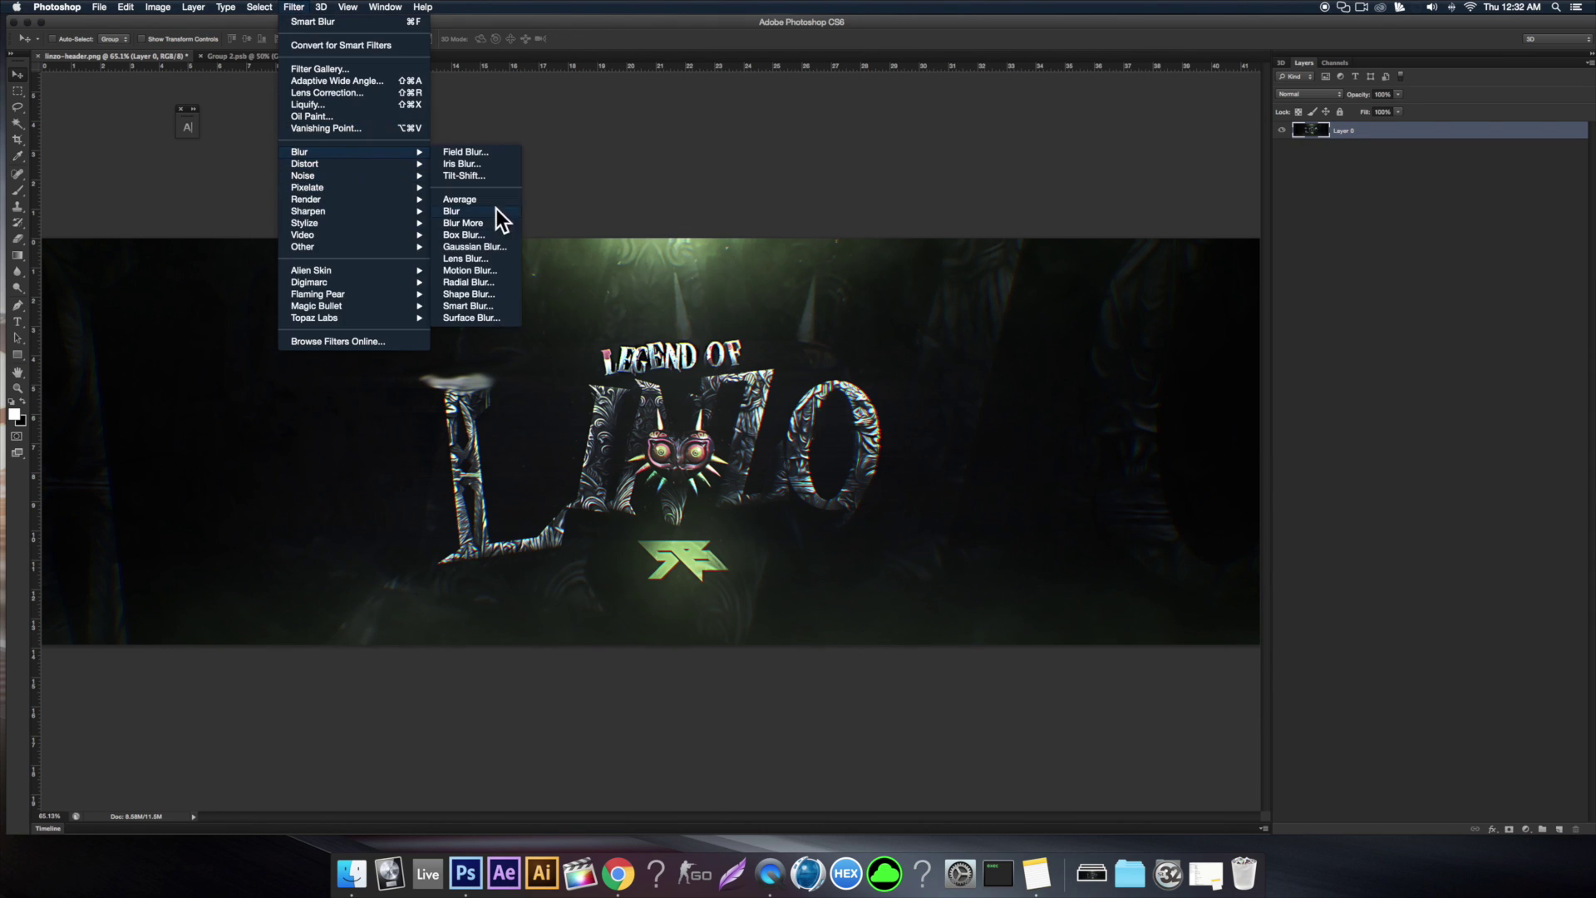
pyautogui.click(474, 305)
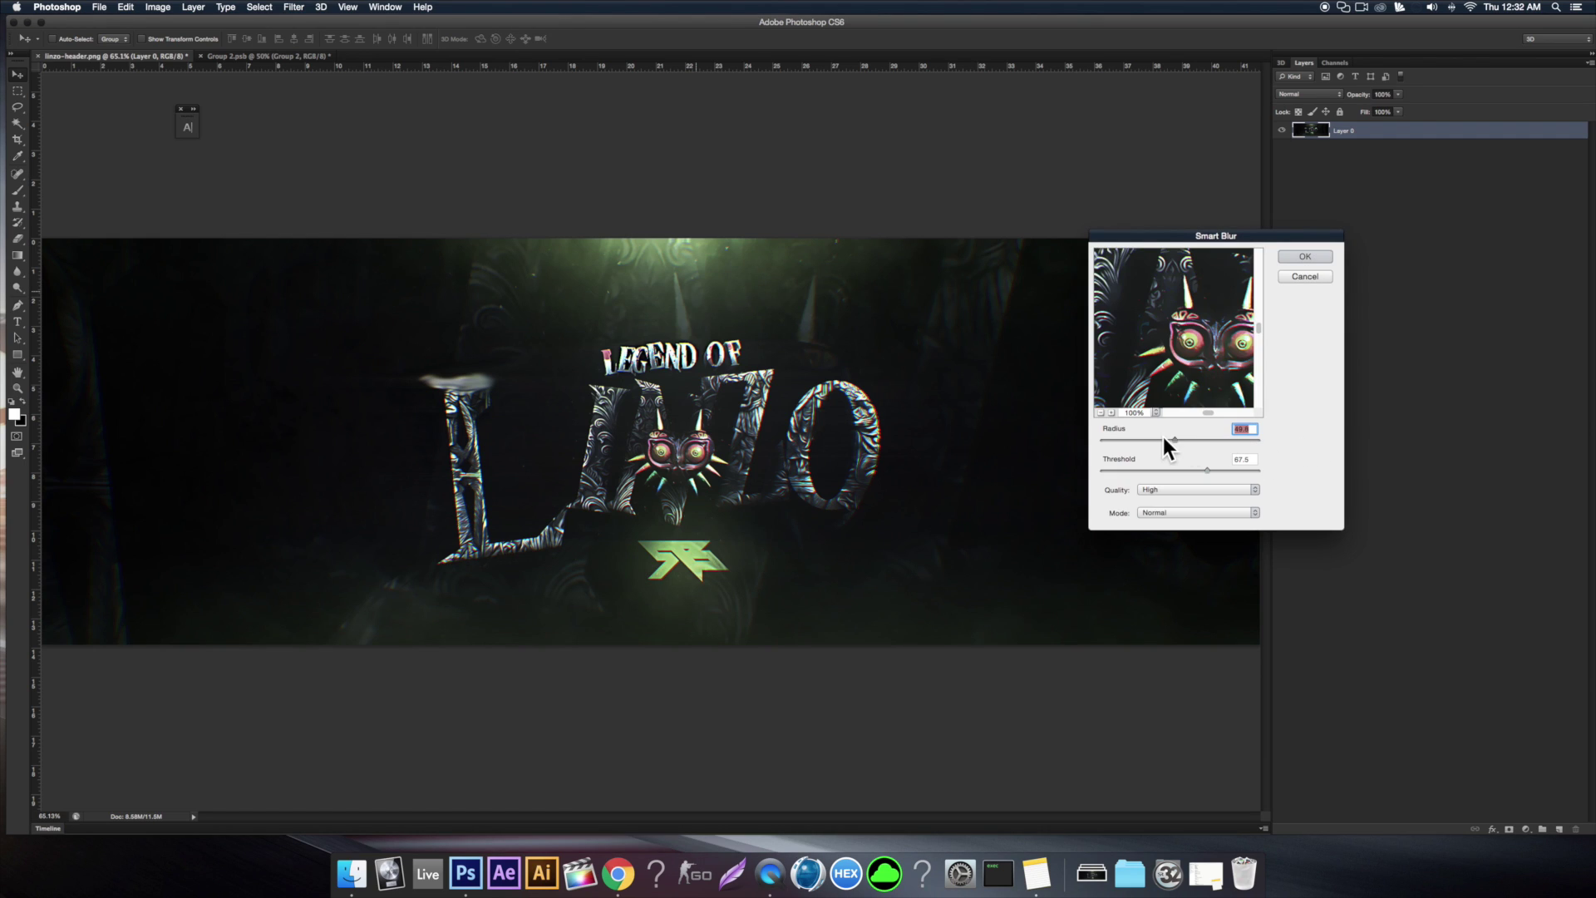
pyautogui.moveTo(1267, 442); pyautogui.dragTo(1274, 442)
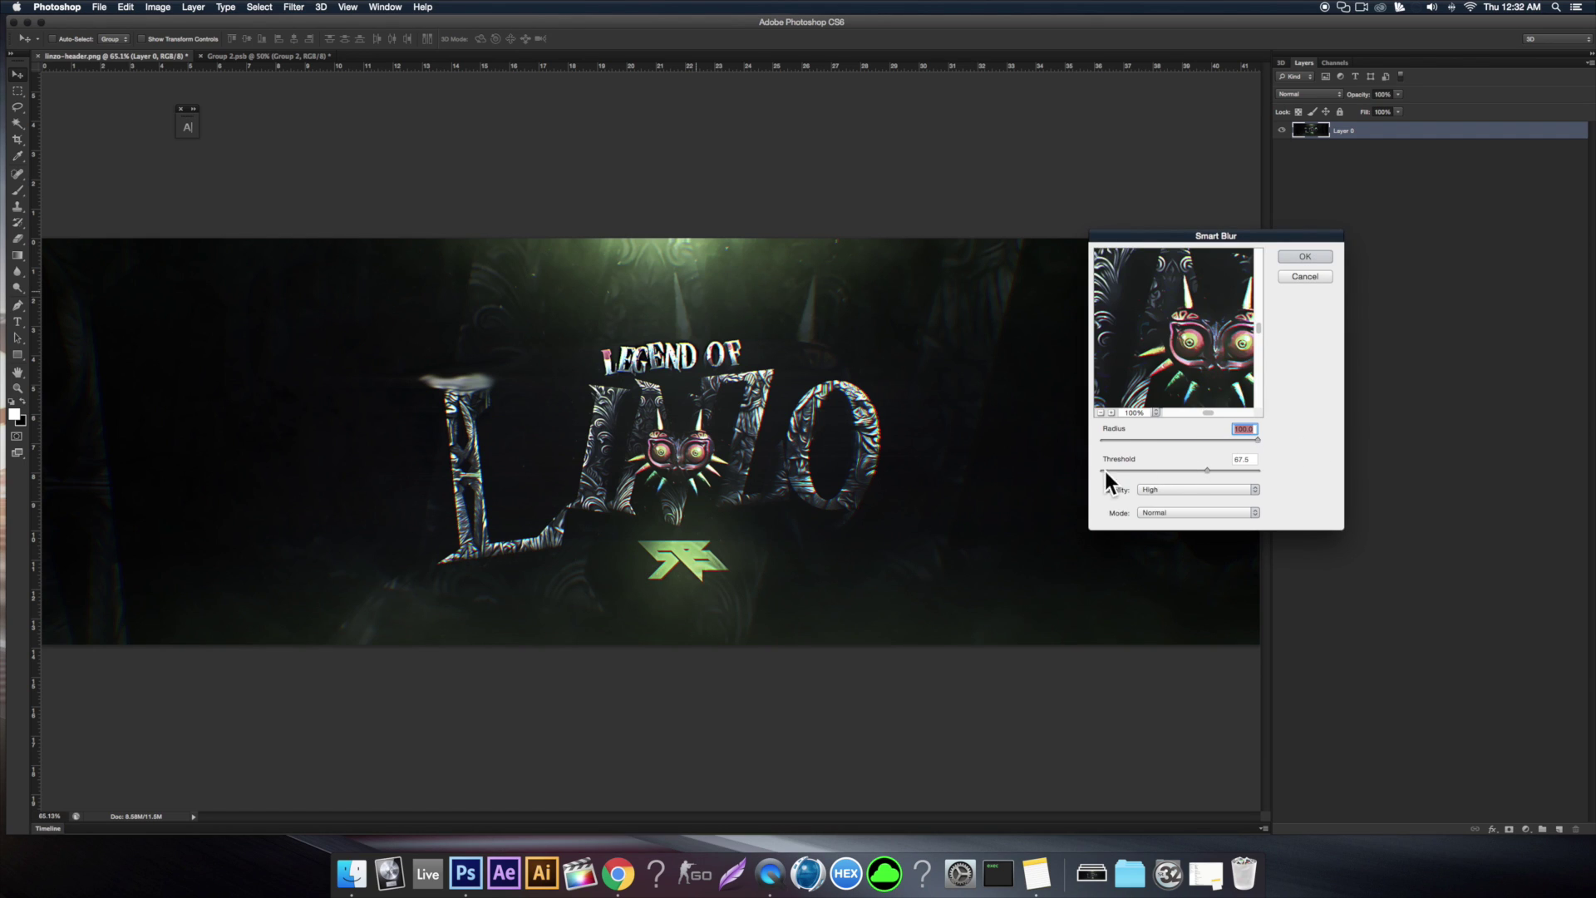
pyautogui.click(1142, 511)
pyautogui.click(1185, 523)
pyautogui.click(1154, 509)
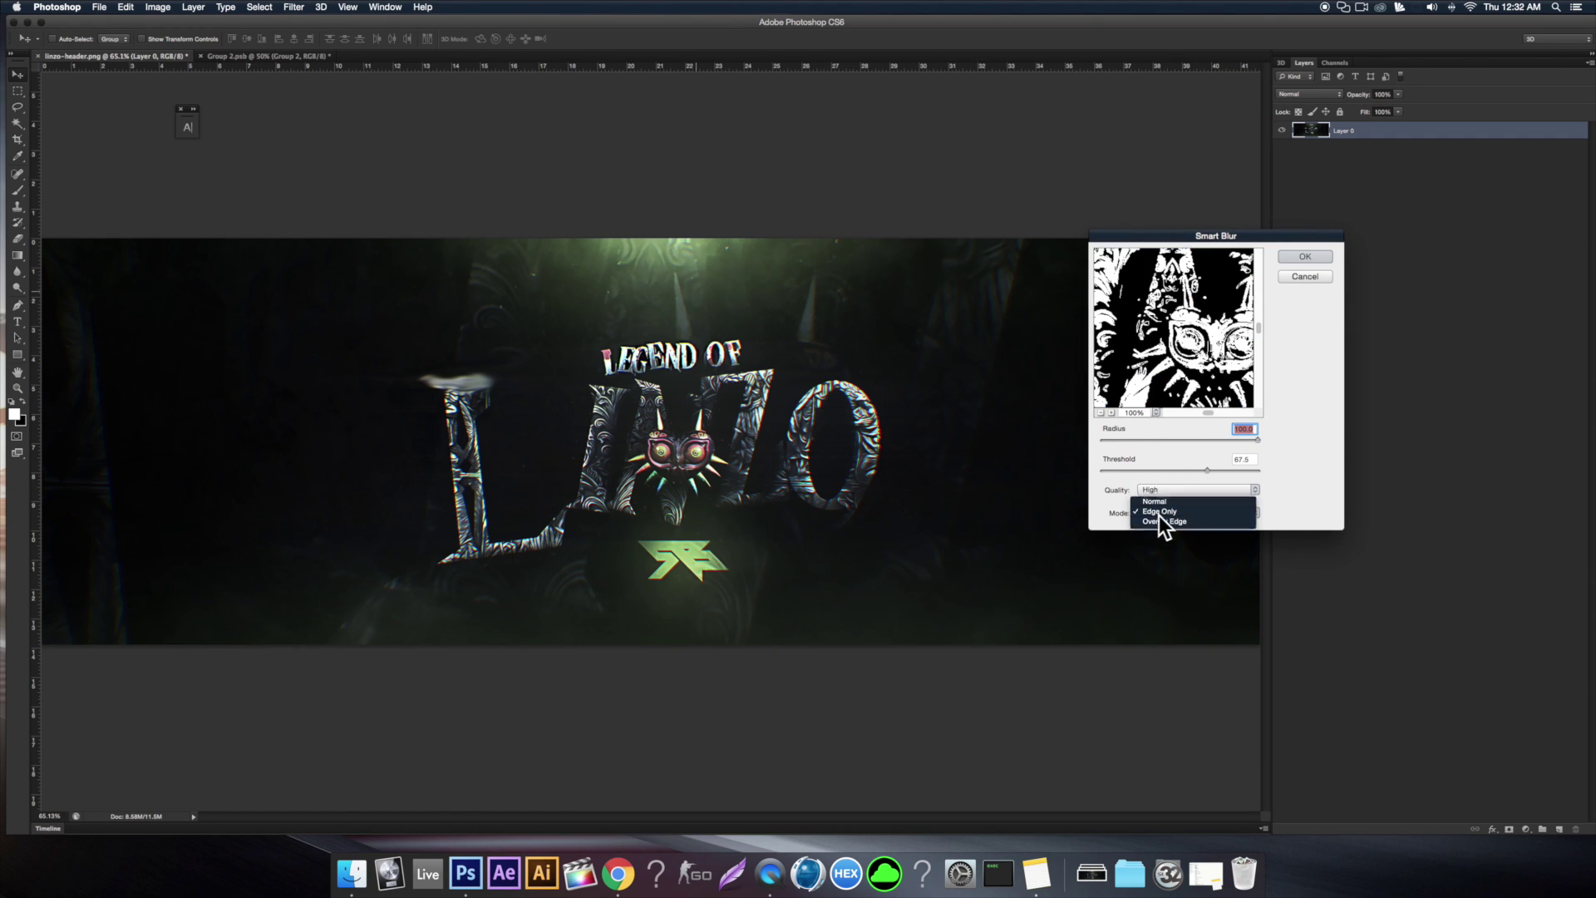
pyautogui.click(1162, 521)
# Set Smart Blur radius to 14.5 with threshold 67.5 and High quality, and apply it to Layer 0
pyautogui.click(1070, 285)
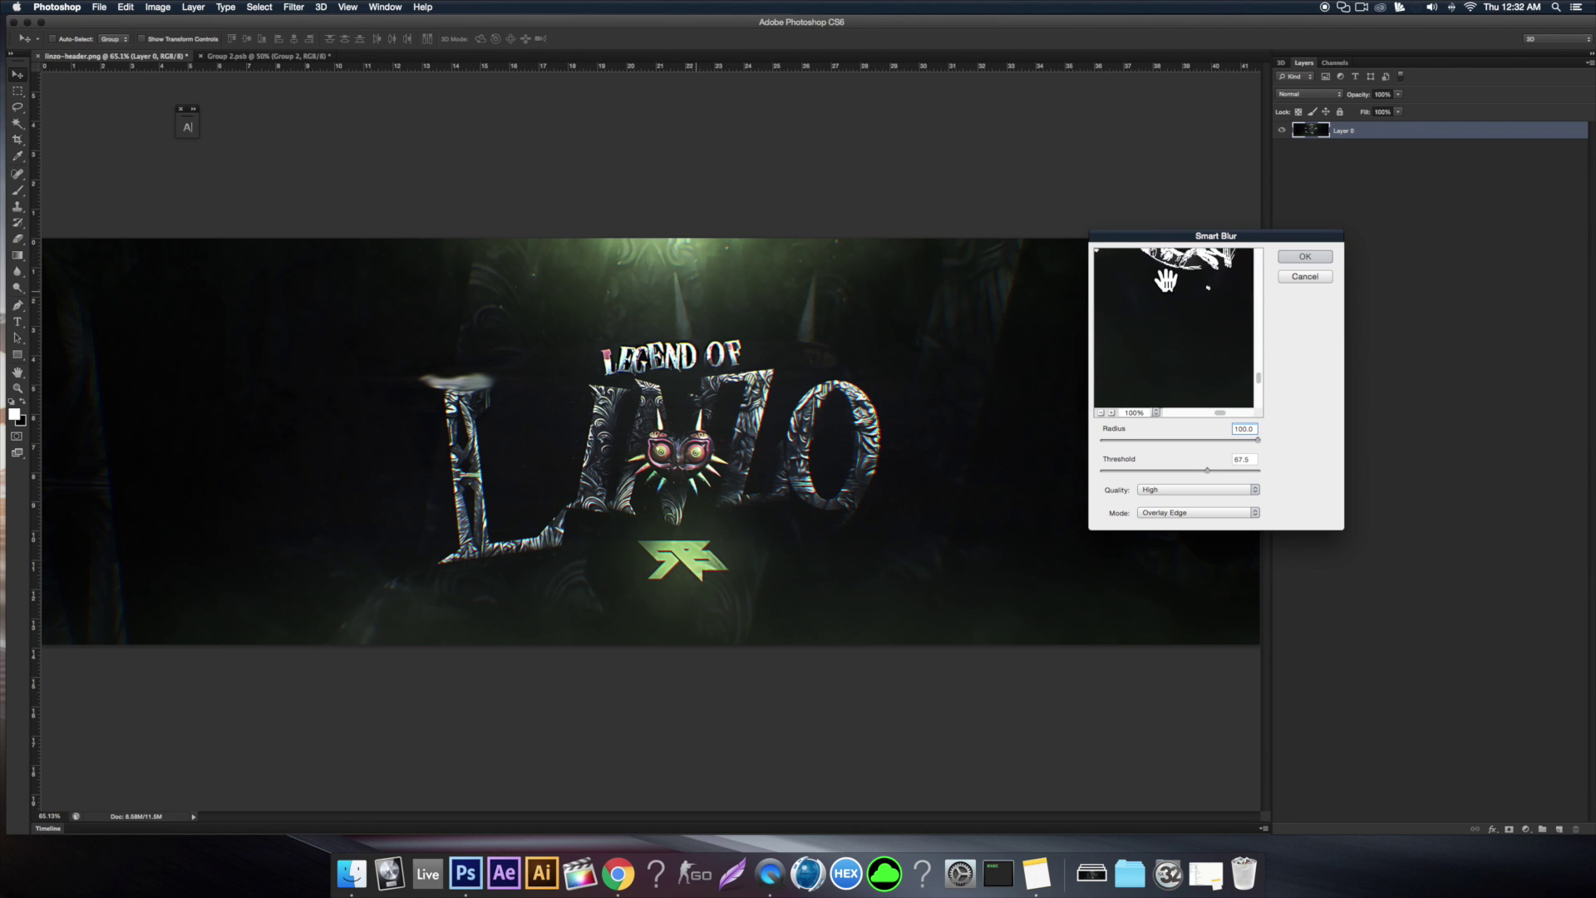
pyautogui.moveTo(1159, 437); pyautogui.dragTo(1091, 432)
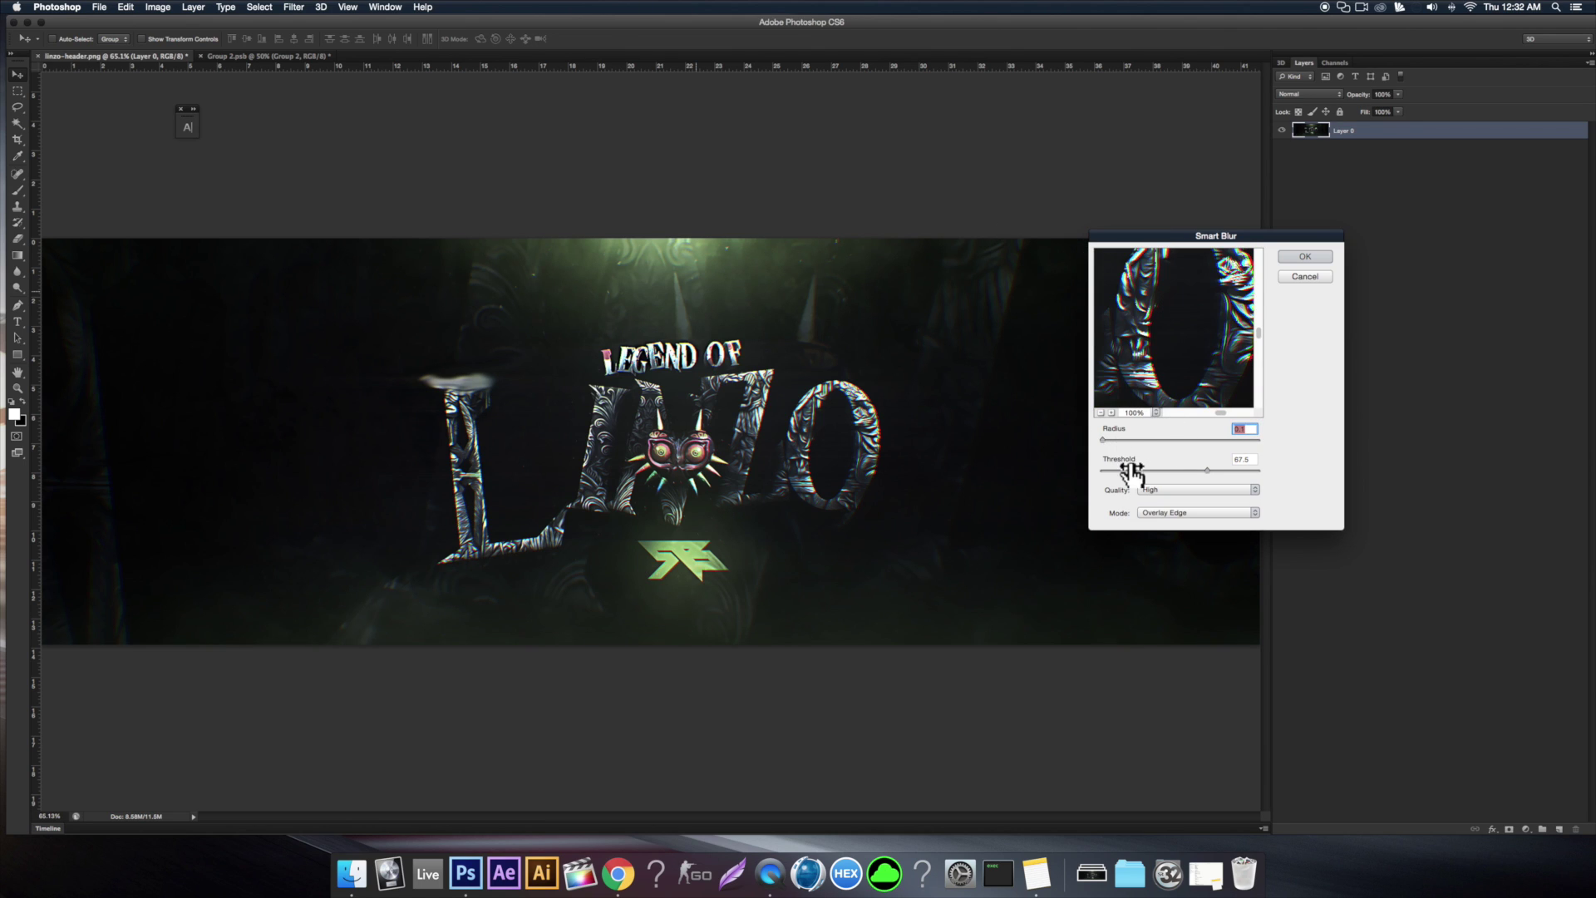
pyautogui.write('14.5')
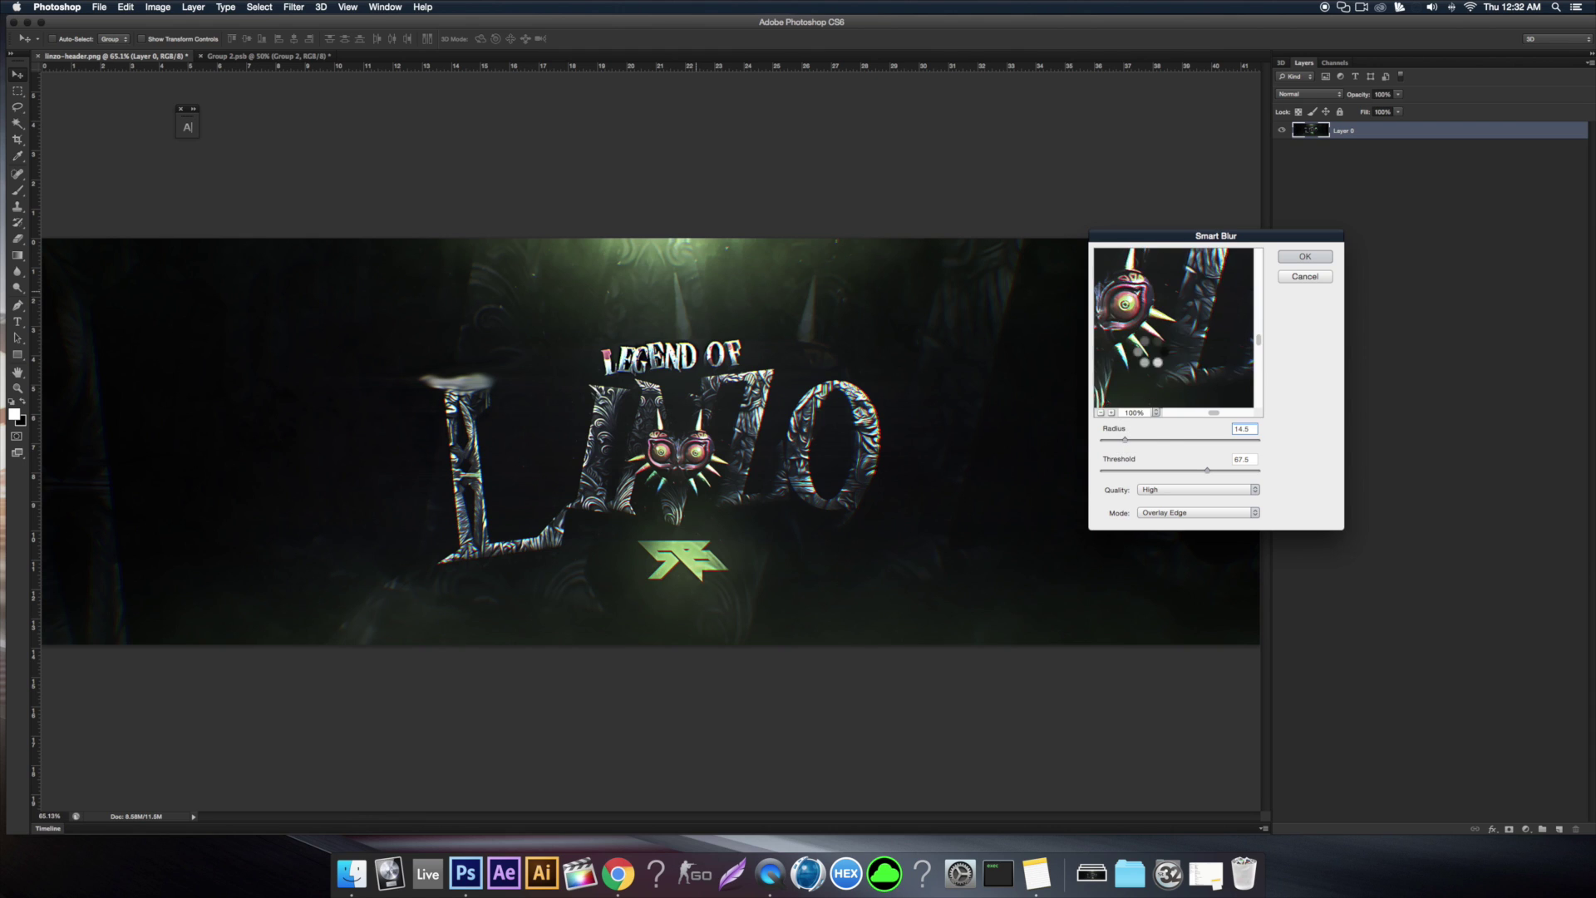
pyautogui.click(1296, 256)
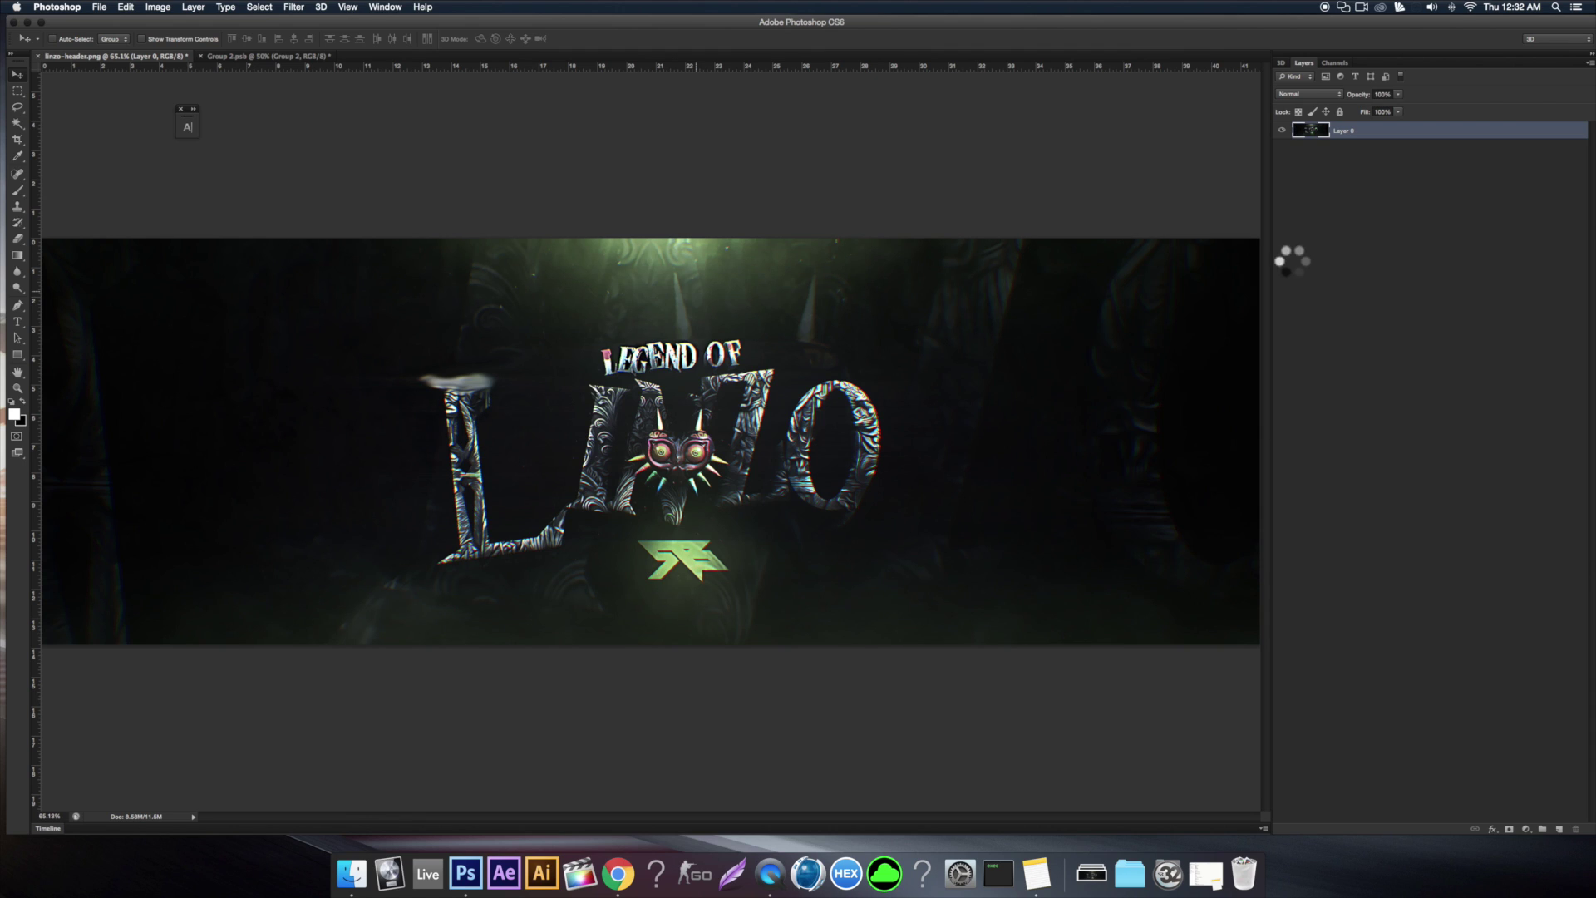